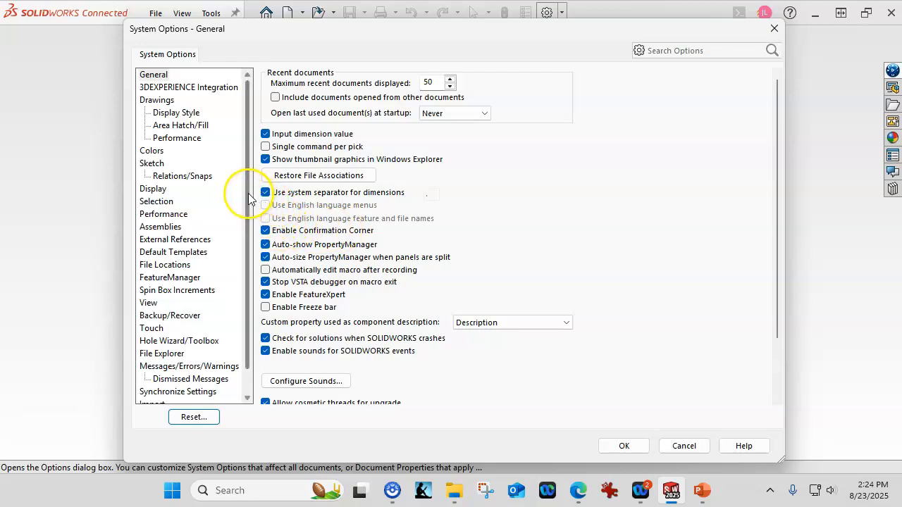
- Review the system options for colors, sketch, display and performance
drag(244, 193, 246, 210)
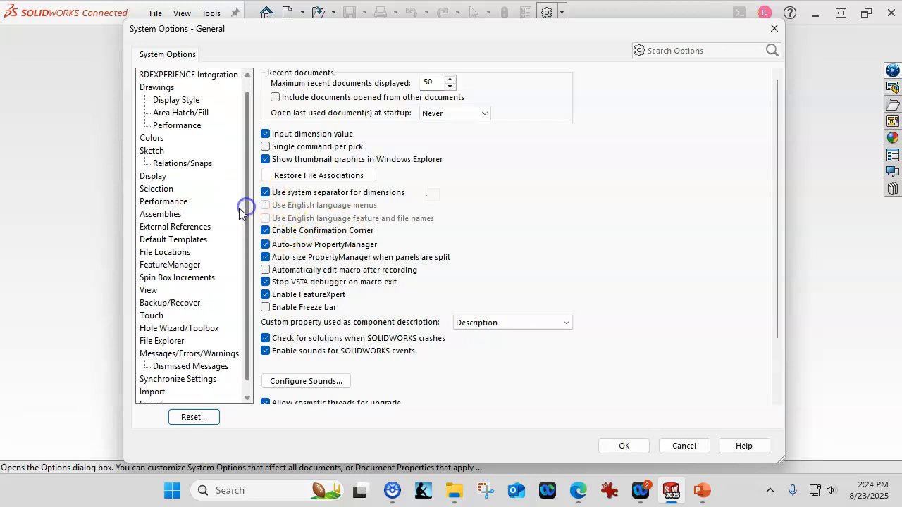
click(153, 138)
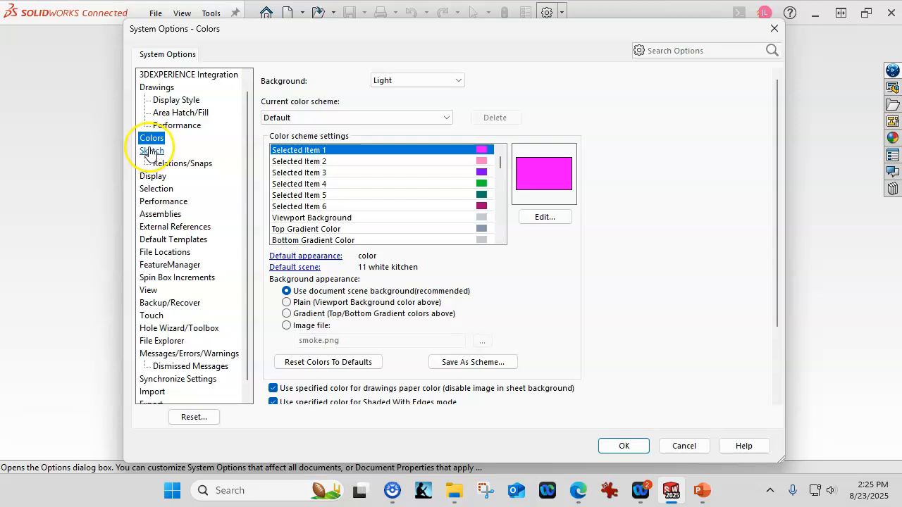
click(150, 153)
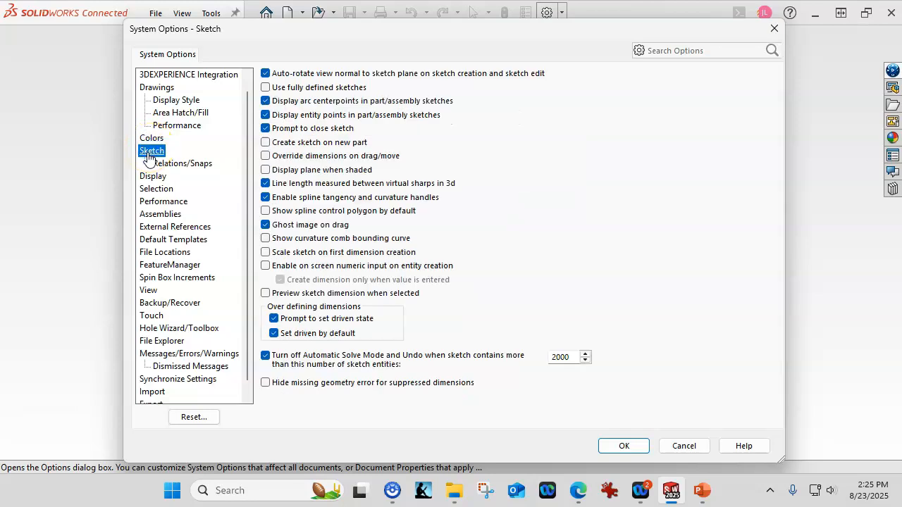
click(156, 169)
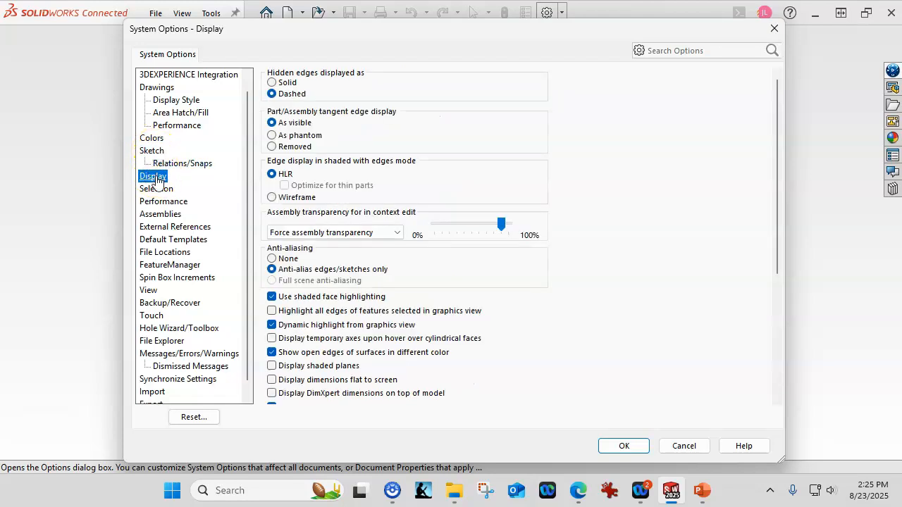
scroll(626, 288, down, 5)
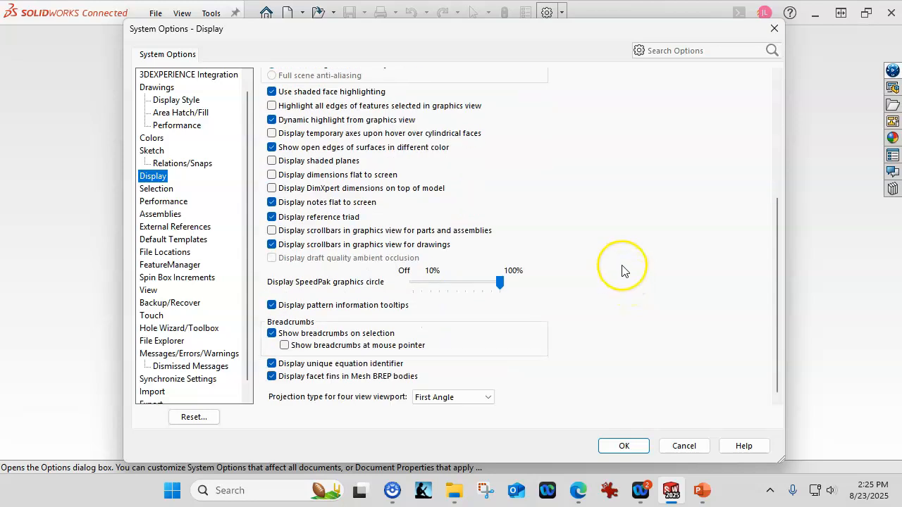
click(144, 201)
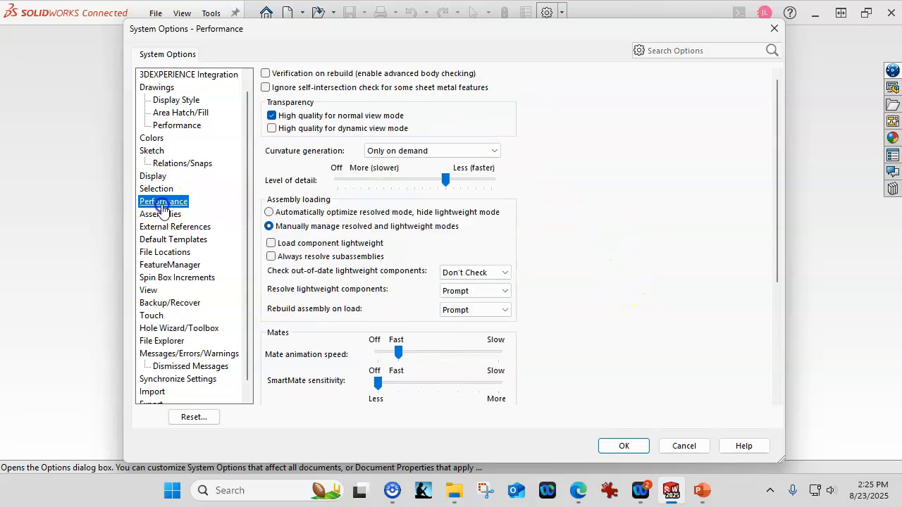
scroll(713, 260, down, 4)
scroll(712, 261, down, 1)
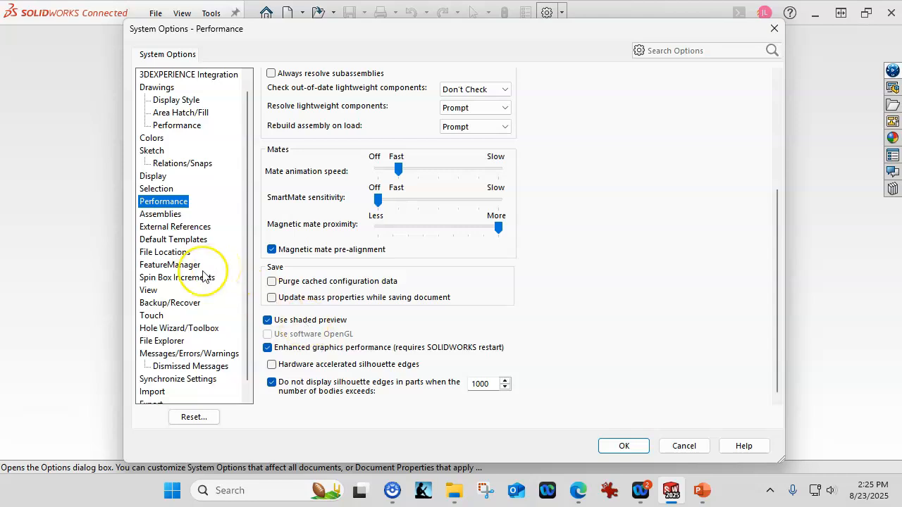
- Review the document template file locations and the FeatureManager options, including which tree items are shown or hidden
click(162, 256)
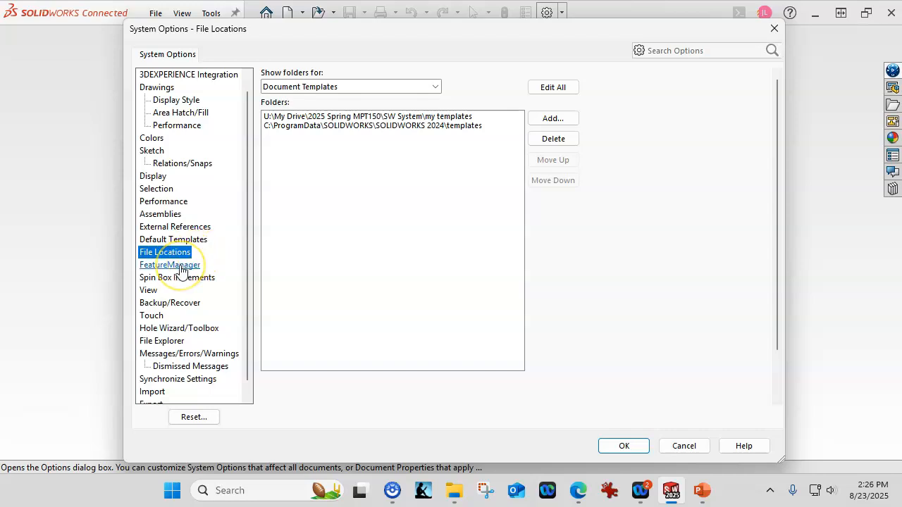
click(180, 268)
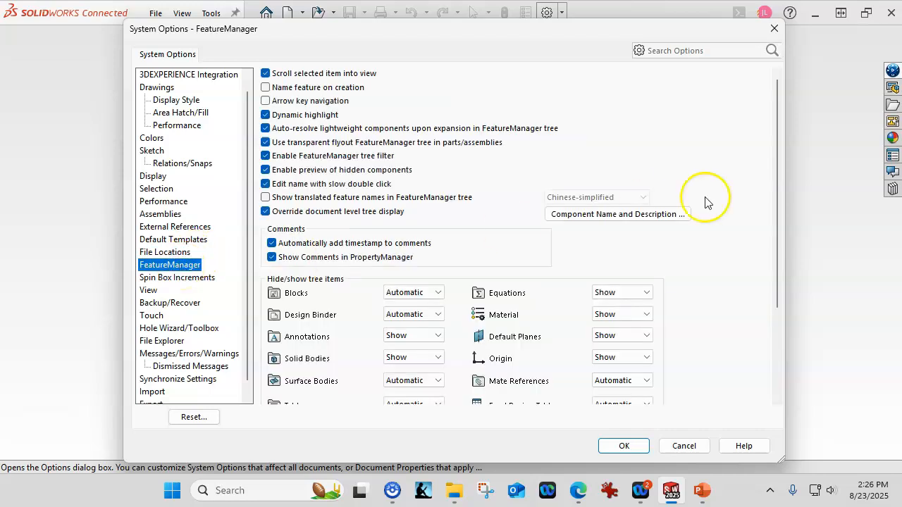
drag(779, 247, 773, 315)
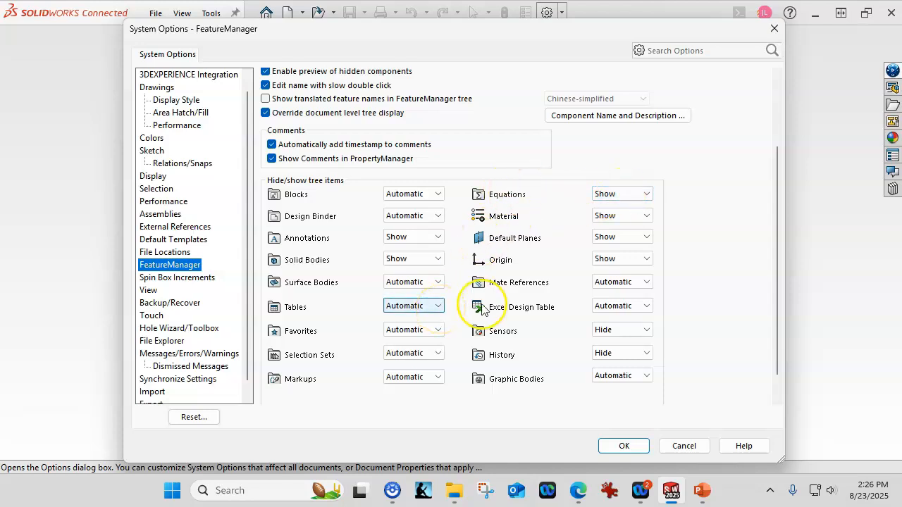
scroll(485, 306, down, 1)
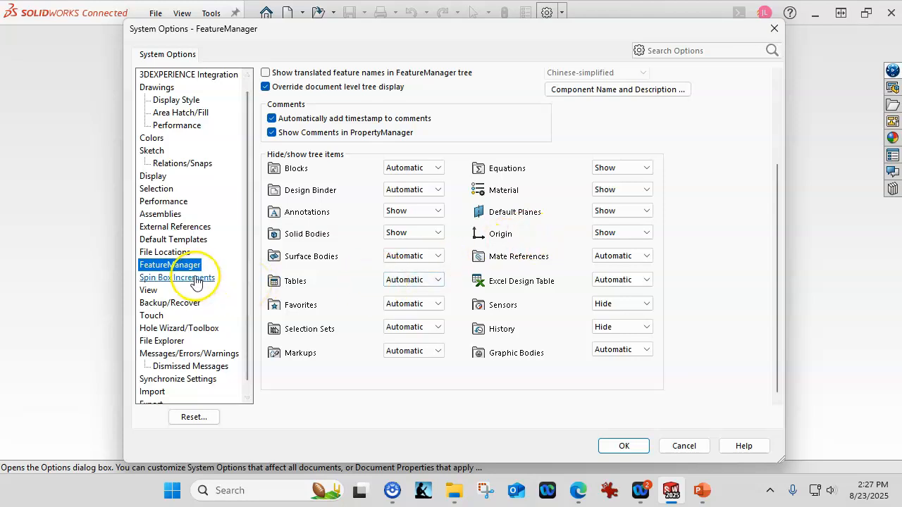
- Review the spin box increments, view, backup/recover and touch options, and close the system options with OK
click(170, 280)
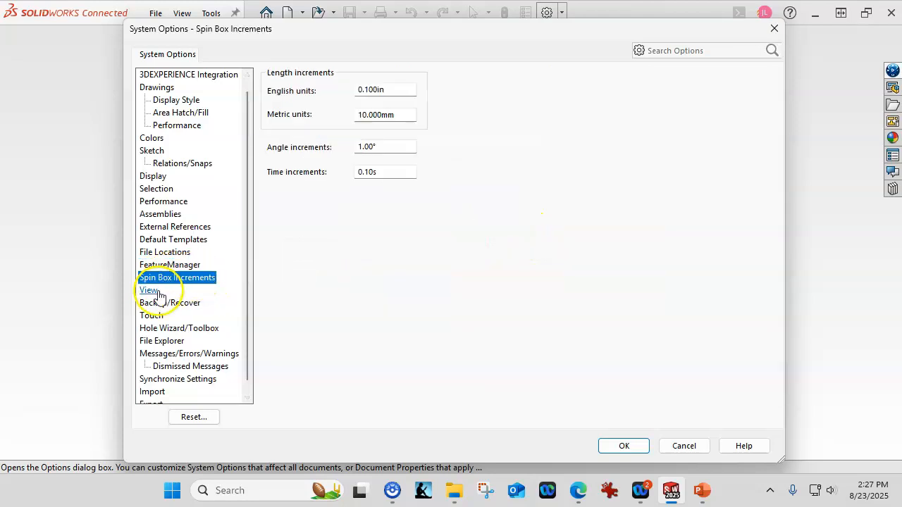
click(149, 291)
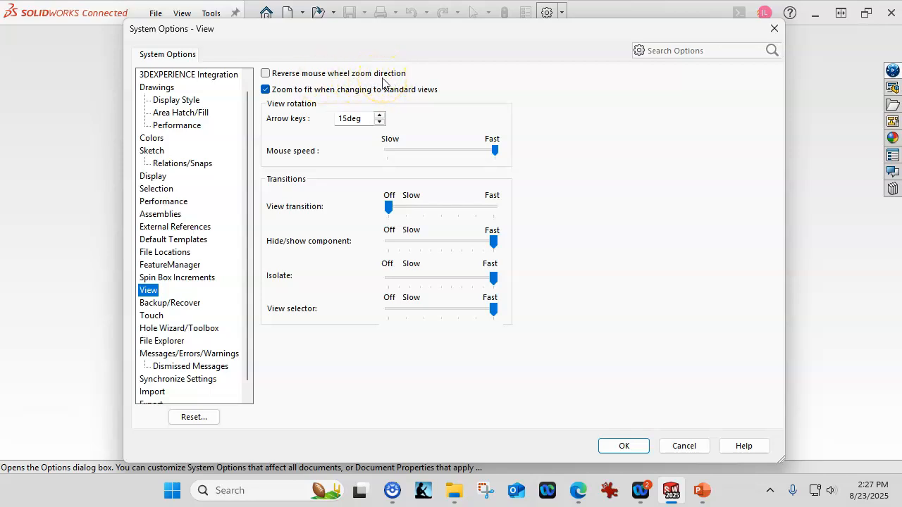
click(167, 305)
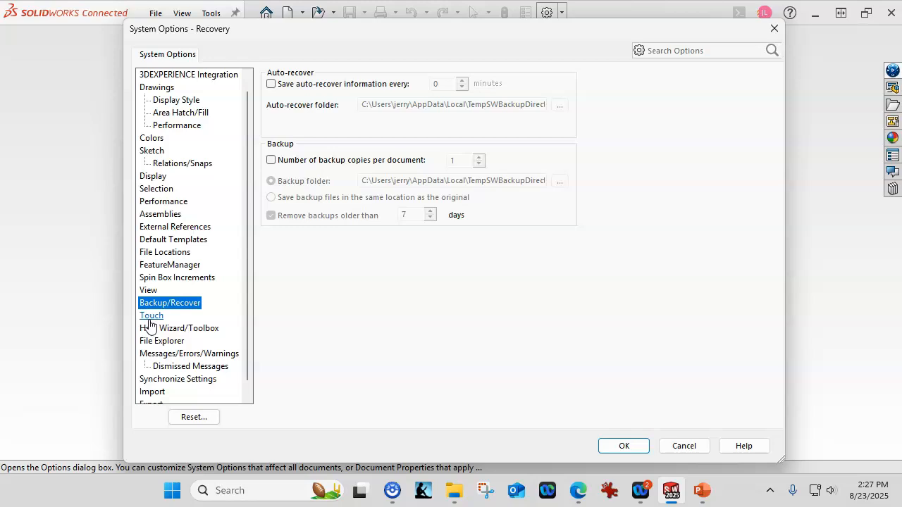
click(150, 319)
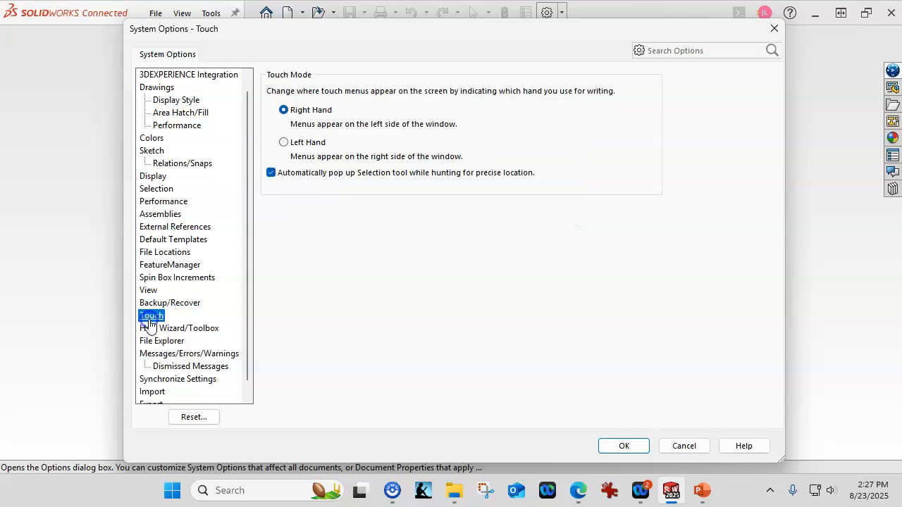
scroll(173, 331, down, 1)
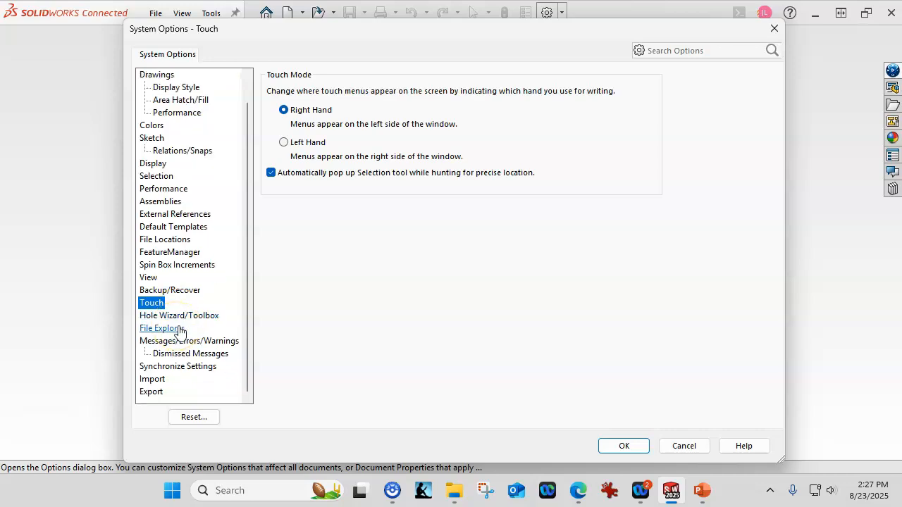
click(641, 453)
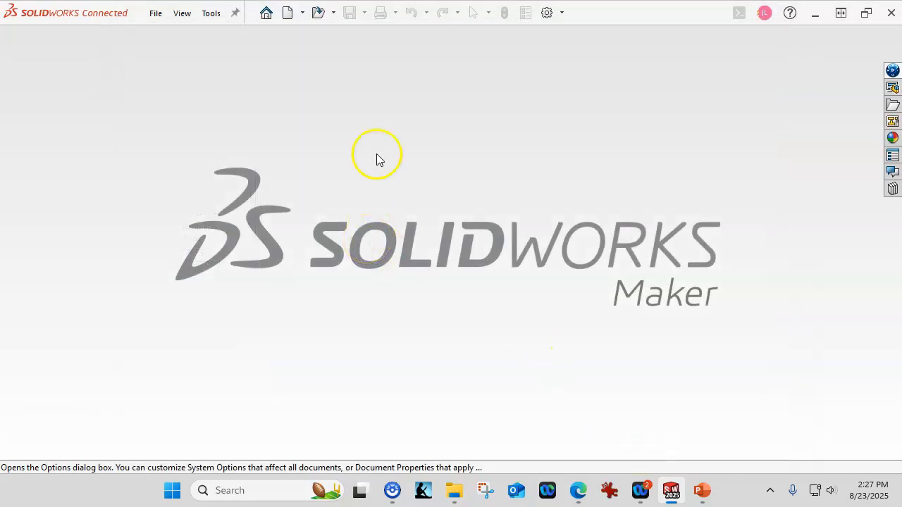
- Start a new document and examine the available template sets, comparing the novice and advanced template choosers
click(287, 13)
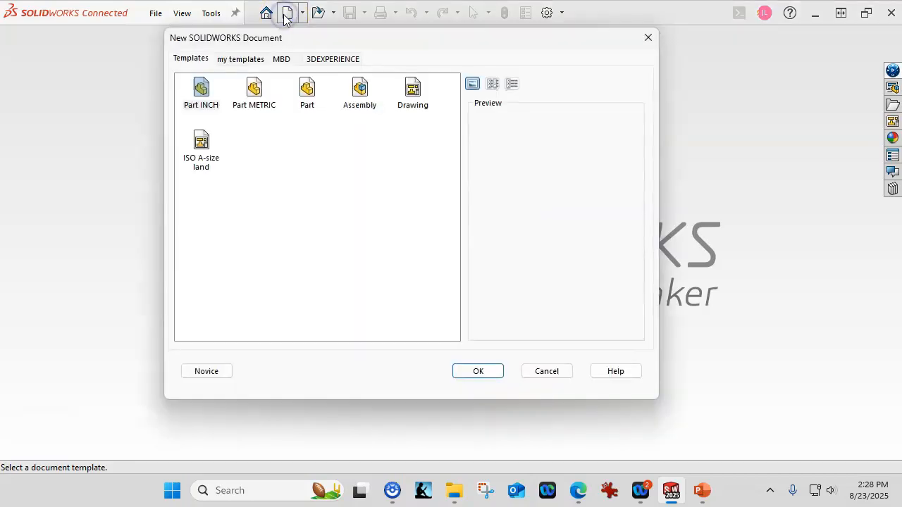
click(237, 61)
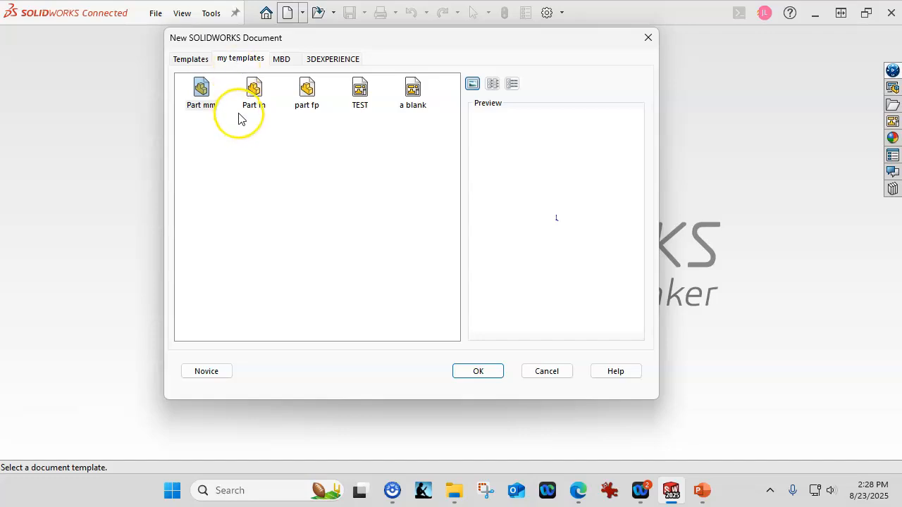
click(281, 59)
click(181, 59)
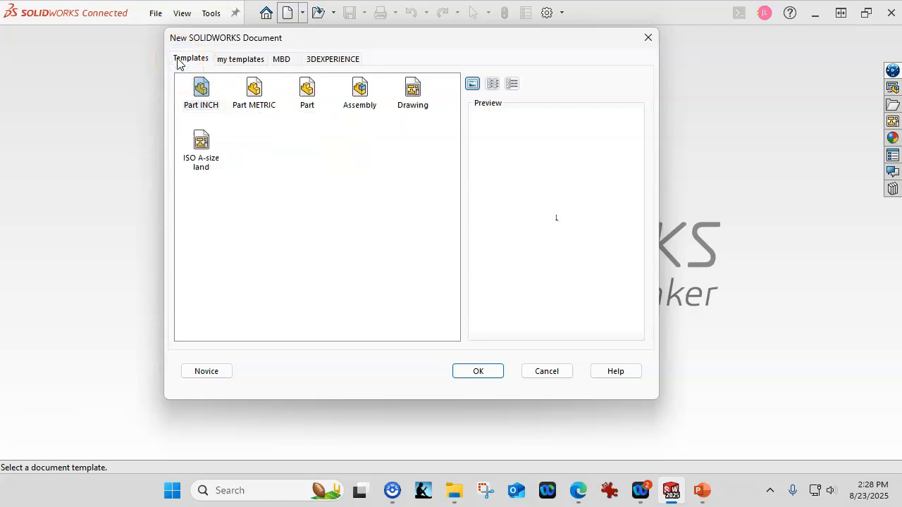
click(307, 95)
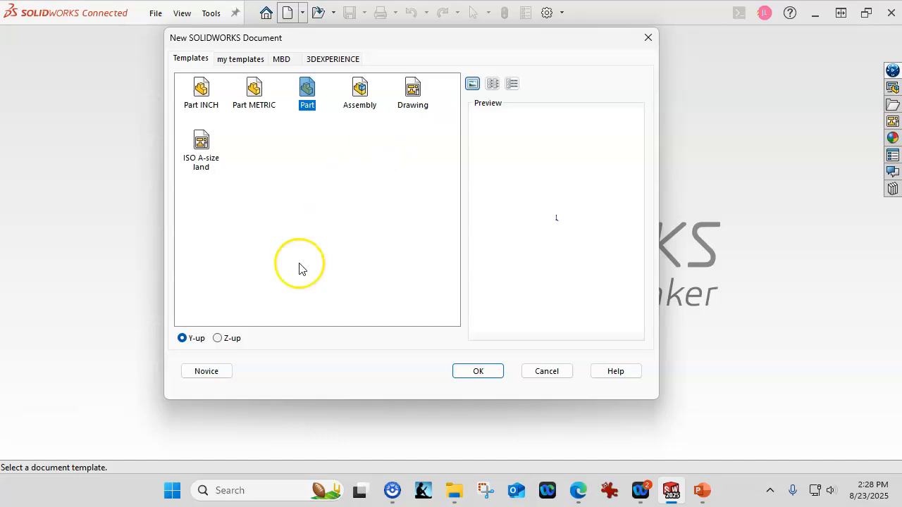
click(204, 372)
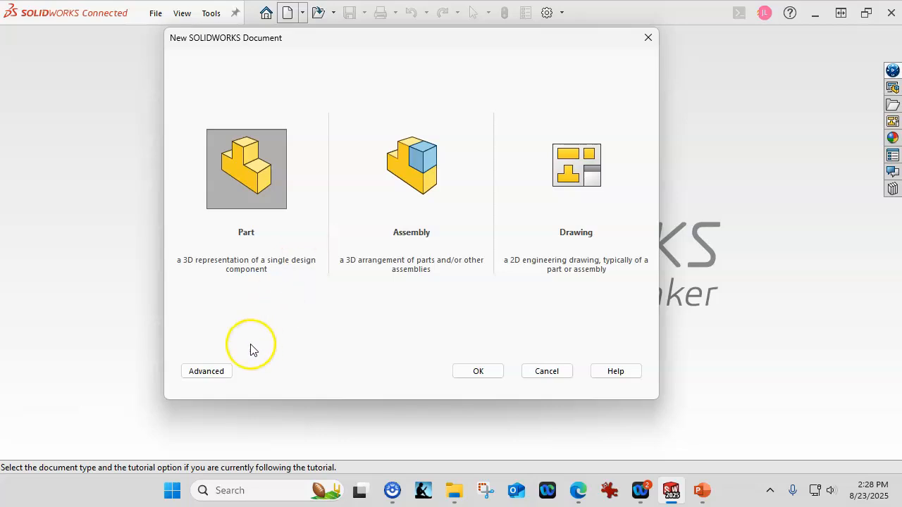
click(209, 372)
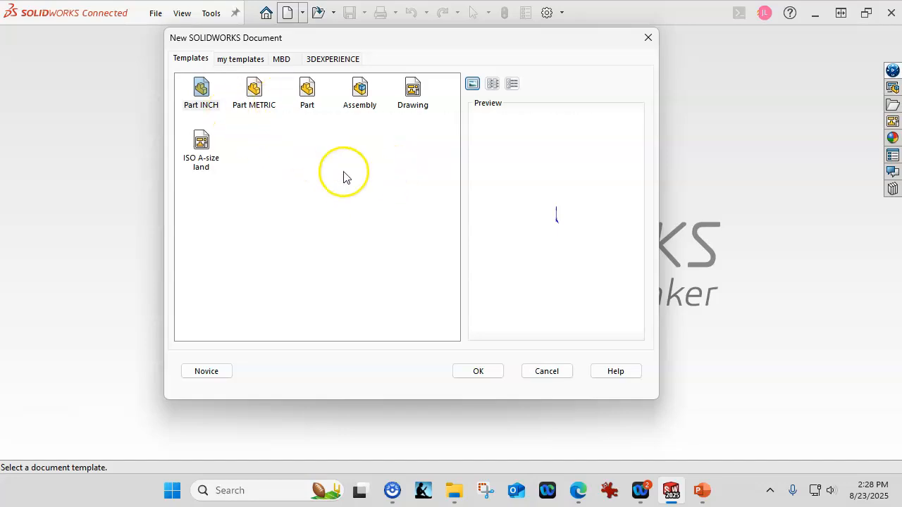
- Create a new part from the standard Part template with the Y-up orientation
click(308, 98)
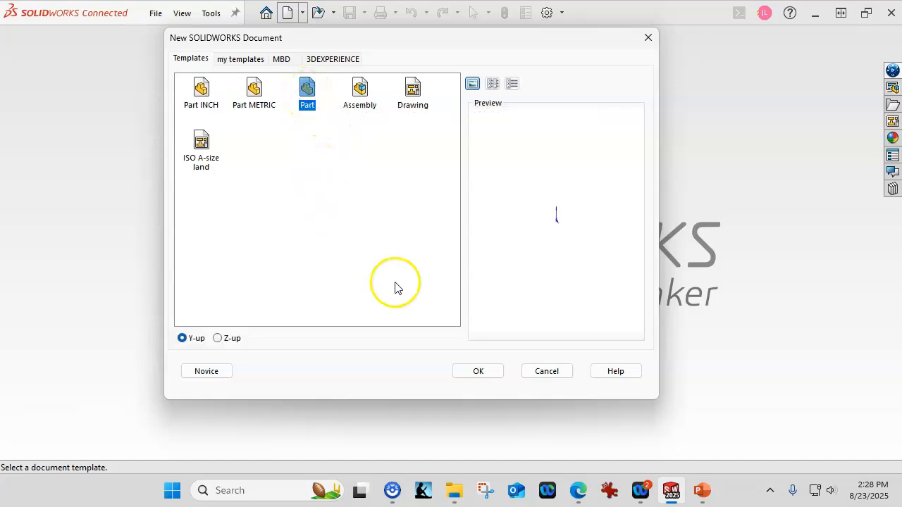
click(478, 373)
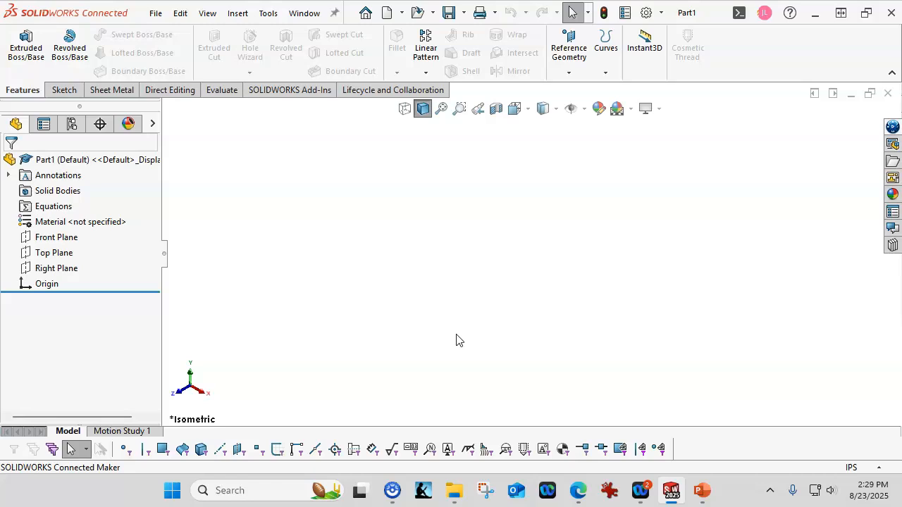
click(427, 292)
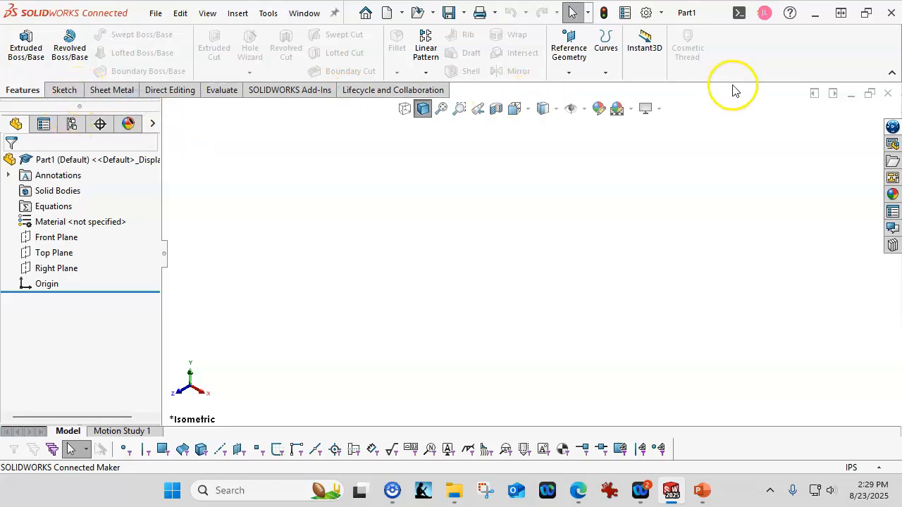
- Open the interface customization settings and review the toolbar, shortcut bar, command and menu options
right_click(746, 45)
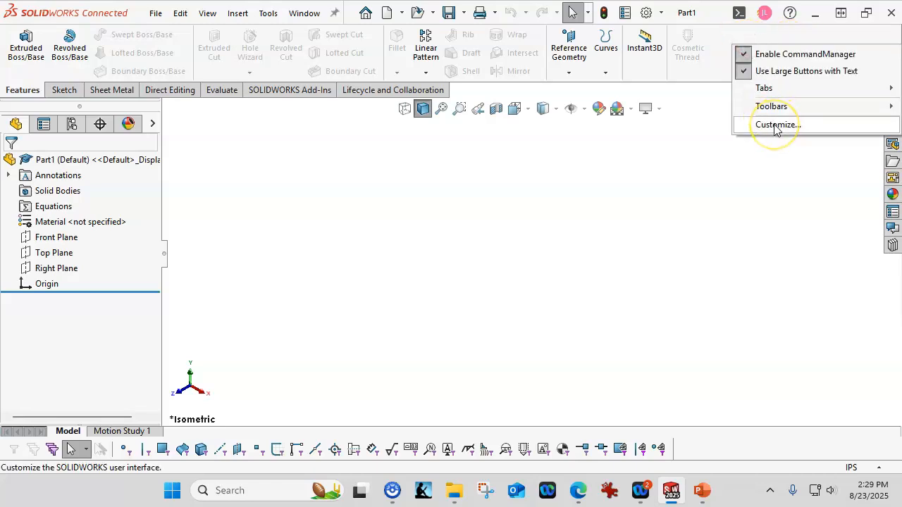
click(775, 126)
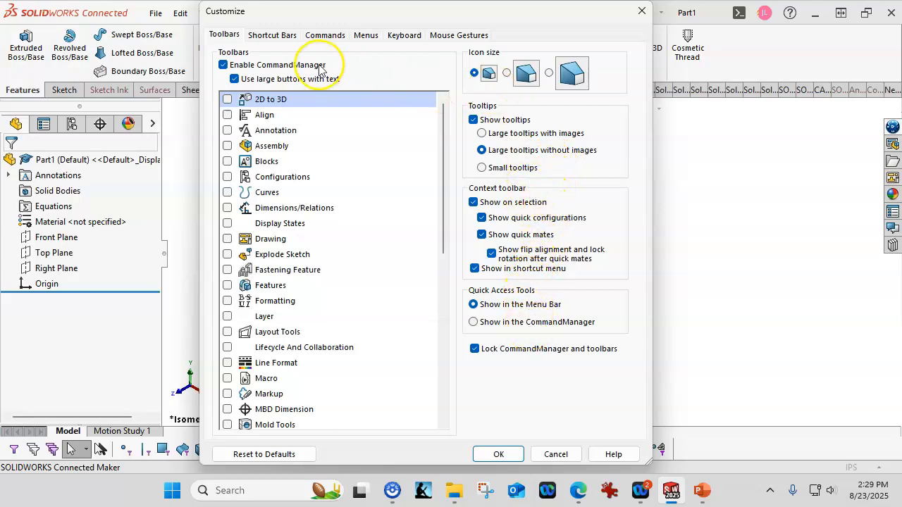
click(285, 37)
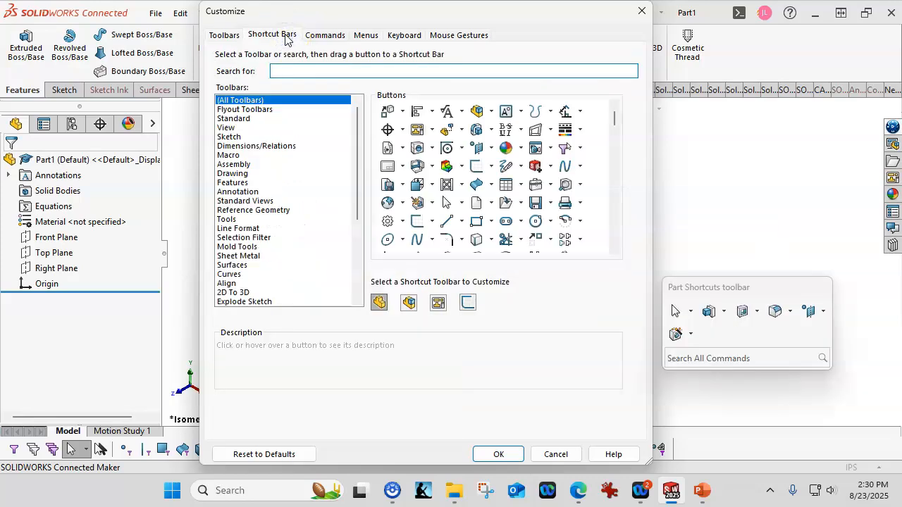
click(323, 35)
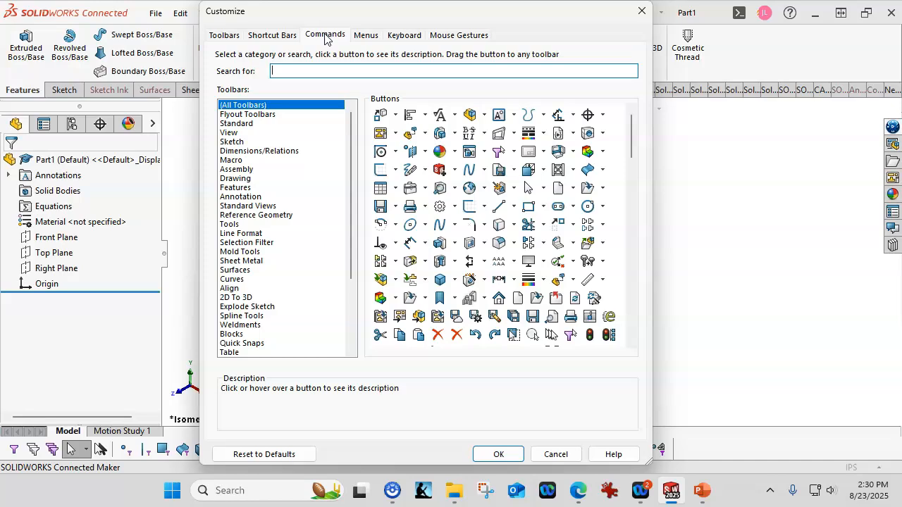
click(364, 37)
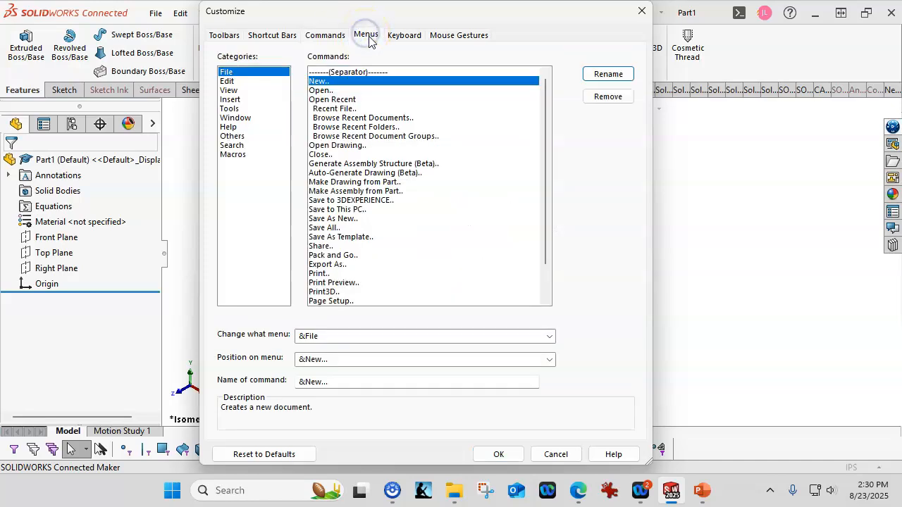
- Examine the keyboard shortcuts assigned to the File commands in the customization settings
click(387, 39)
click(384, 45)
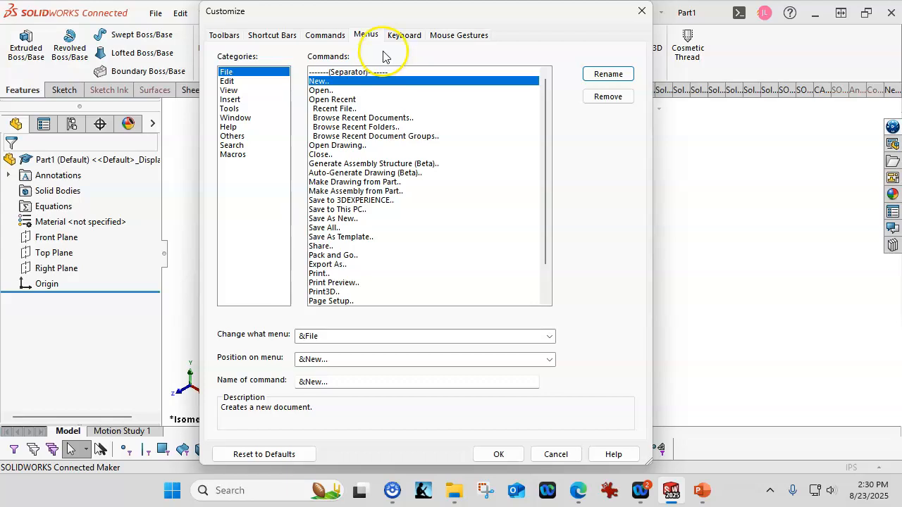
click(394, 44)
click(392, 42)
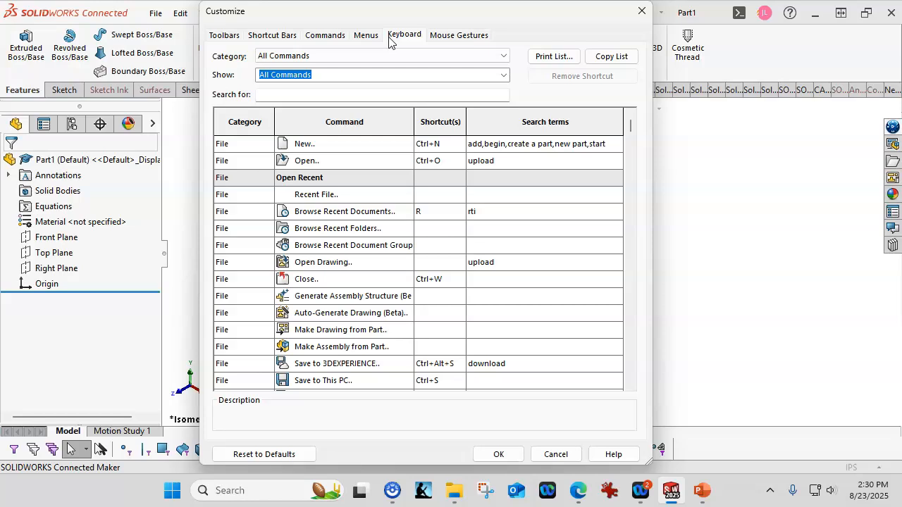
click(500, 116)
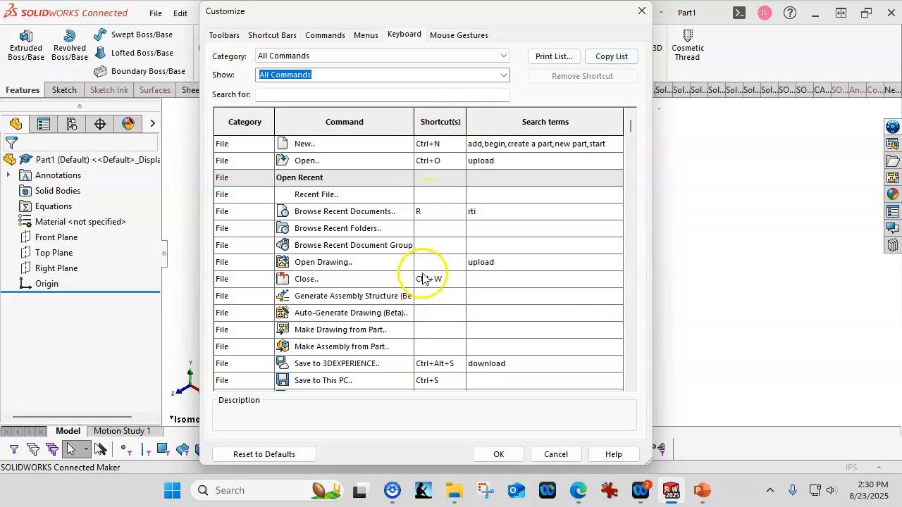
click(396, 216)
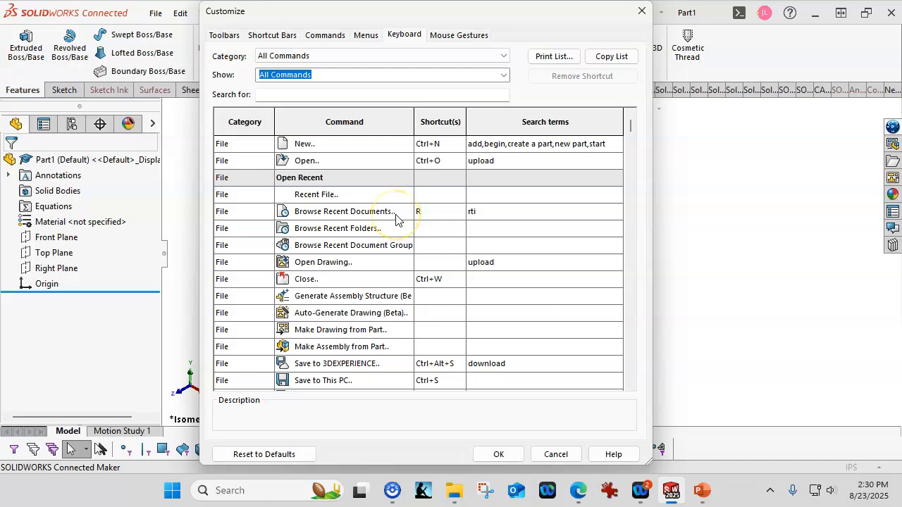
- Review the keyboard shortcut list and the mouse gesture guides, and leave the customization settings without saving changes
scroll(419, 228, down, 3)
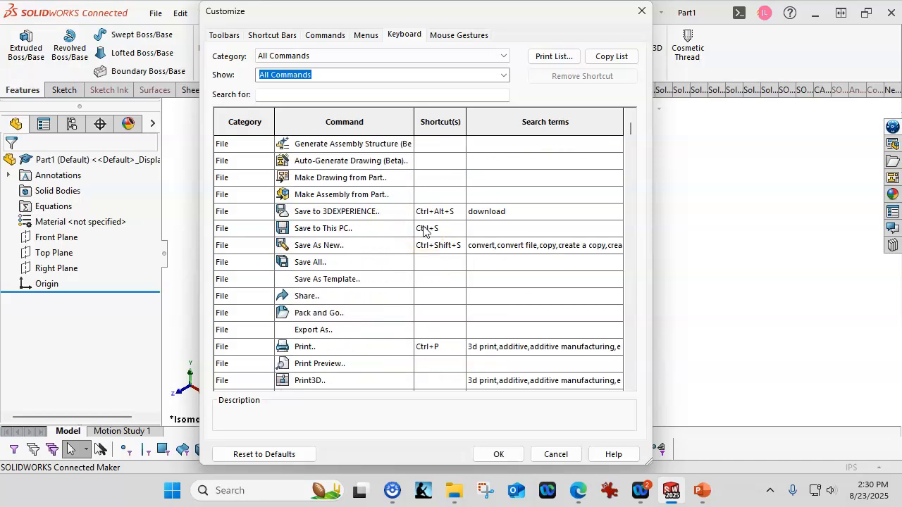
scroll(423, 231, up, 3)
click(506, 133)
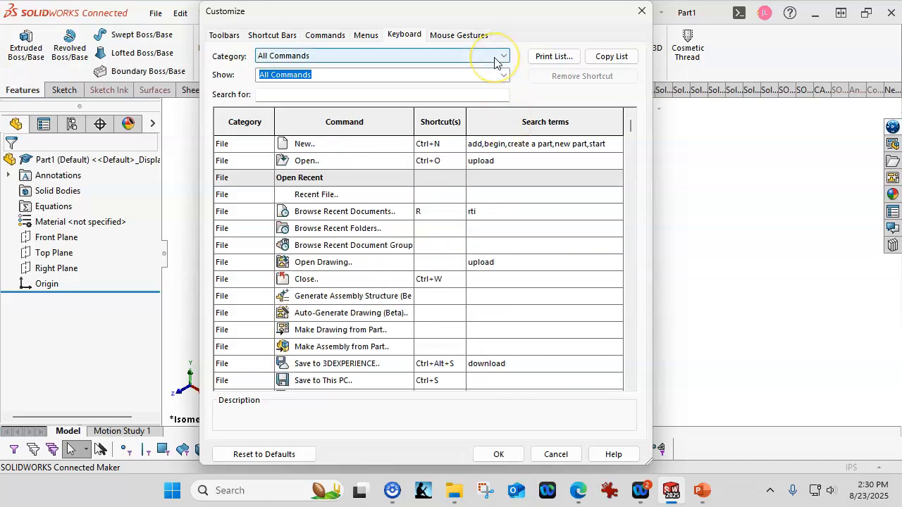
click(458, 35)
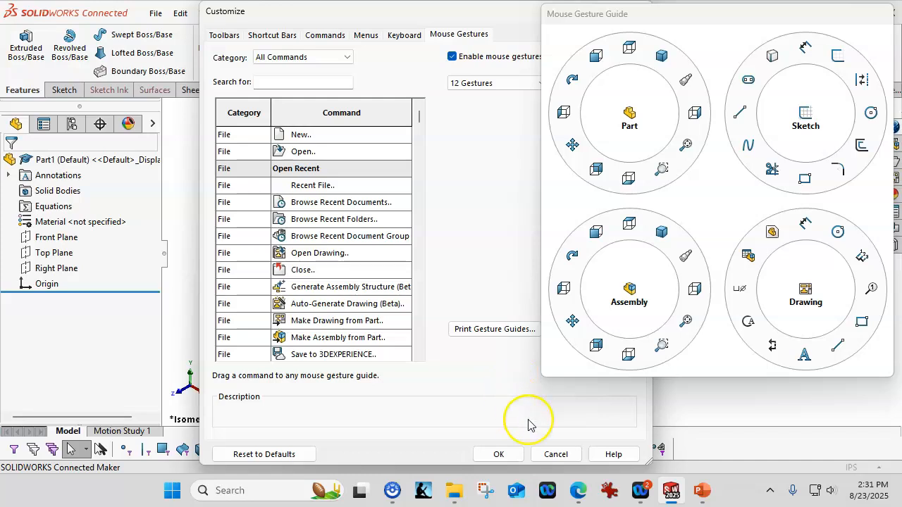
click(554, 456)
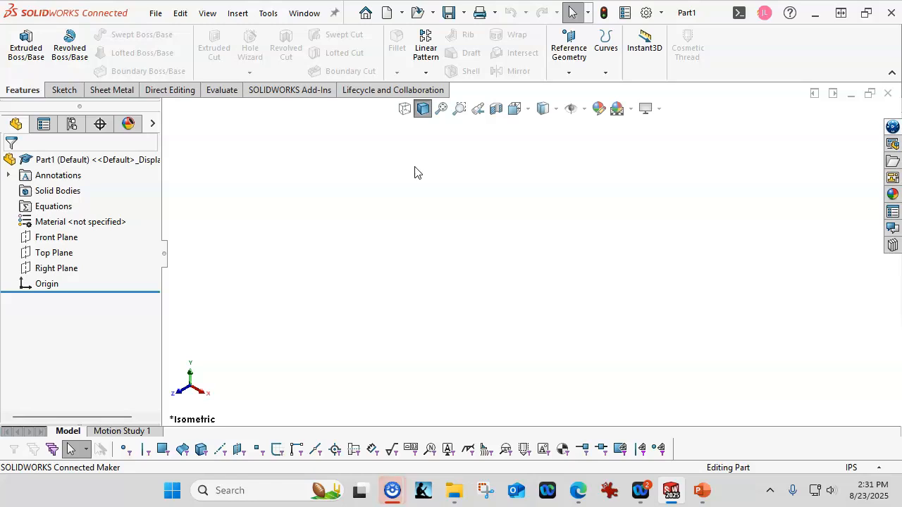
- Examine the Lifecycle and Collaboration commands and the SOLIDWORKS Add-Ins commands in the CommandManager
click(387, 145)
click(343, 144)
click(315, 148)
click(233, 149)
click(374, 91)
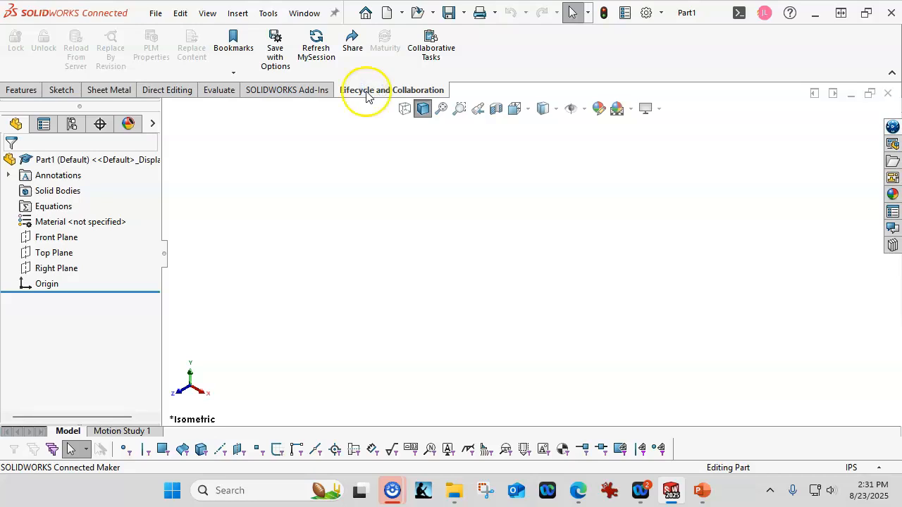
click(291, 94)
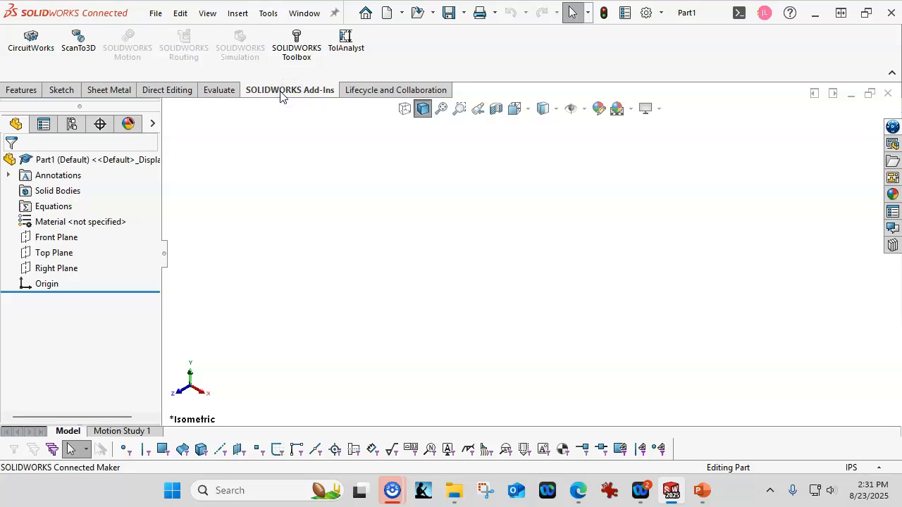
- Review the list of active and start-up add-ins, and close it without changing anything
click(663, 15)
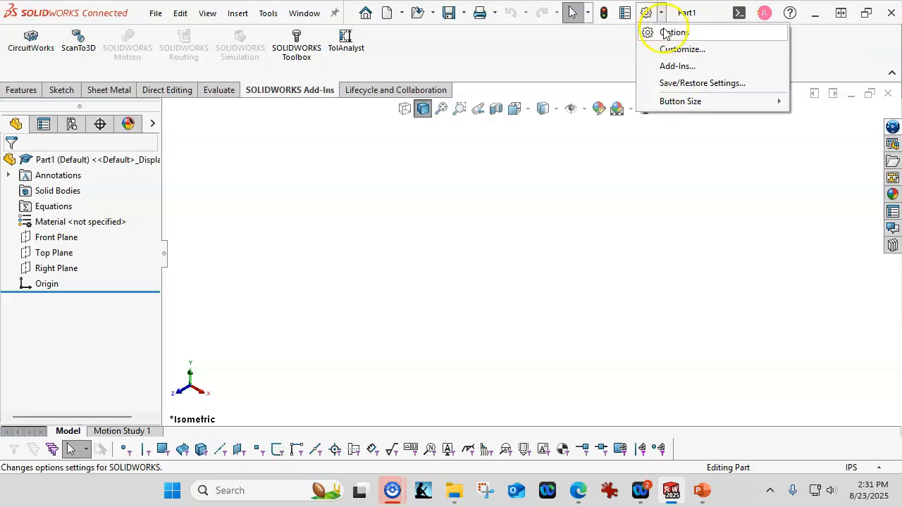
click(677, 67)
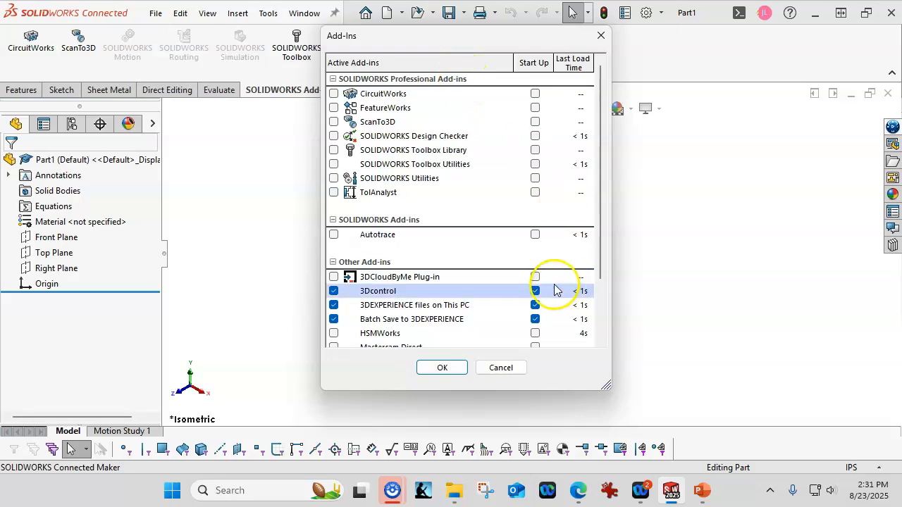
drag(600, 195, 605, 278)
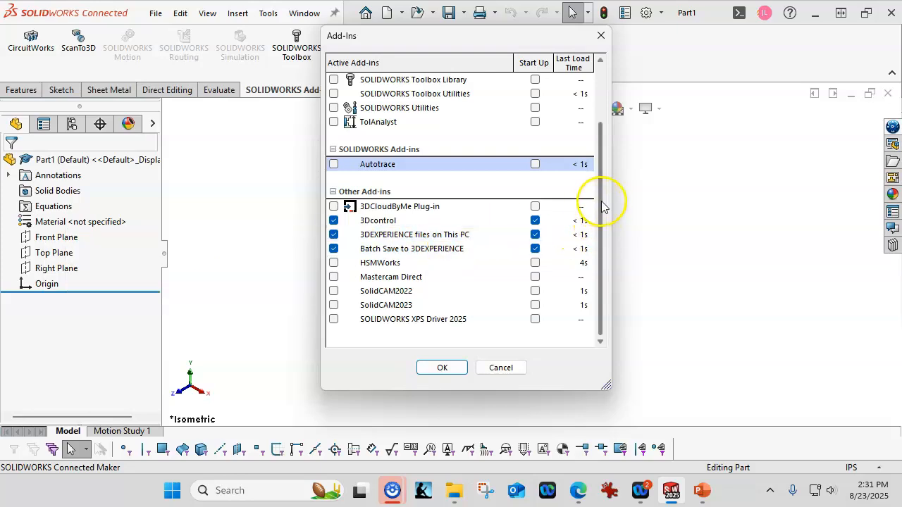
drag(600, 204, 600, 191)
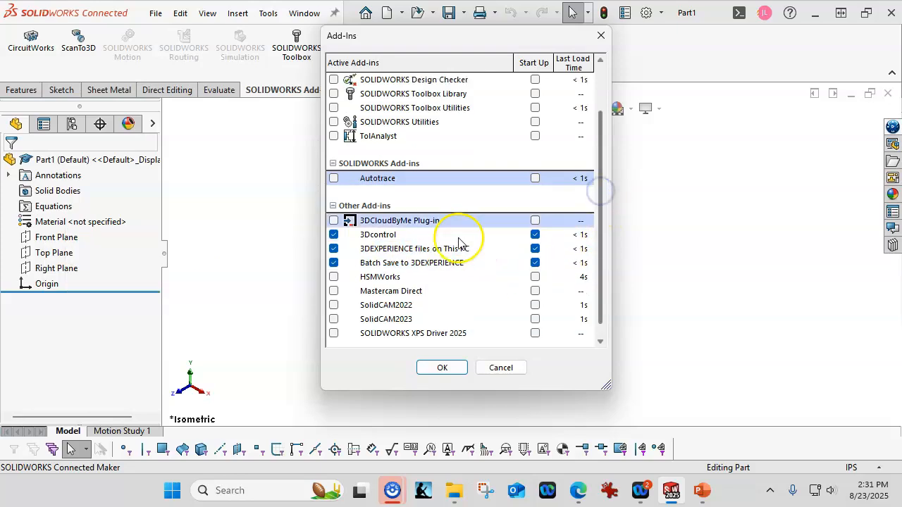
click(494, 369)
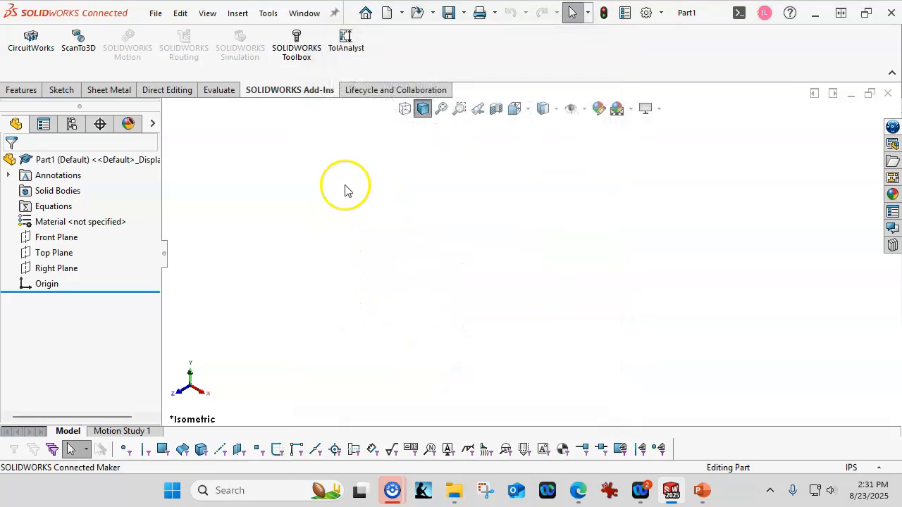
- Hide the Sheet Metal, SOLIDWORKS Add-Ins, and Lifecycle and Collaboration command sets from the CommandManager
right_click(259, 92)
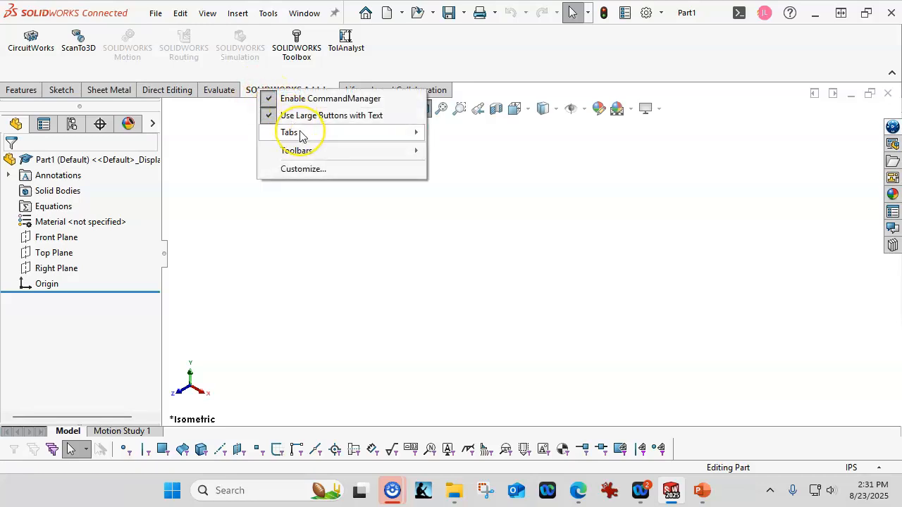
mouse_move(300, 136)
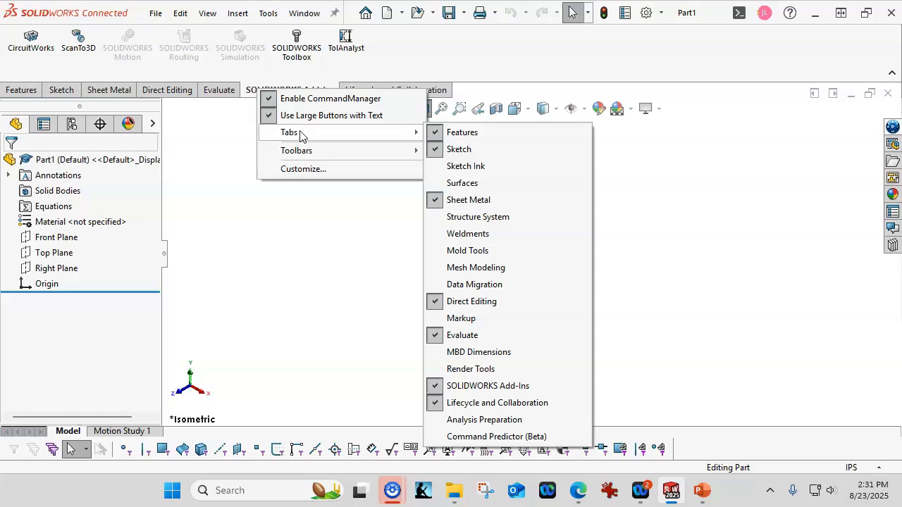
click(465, 200)
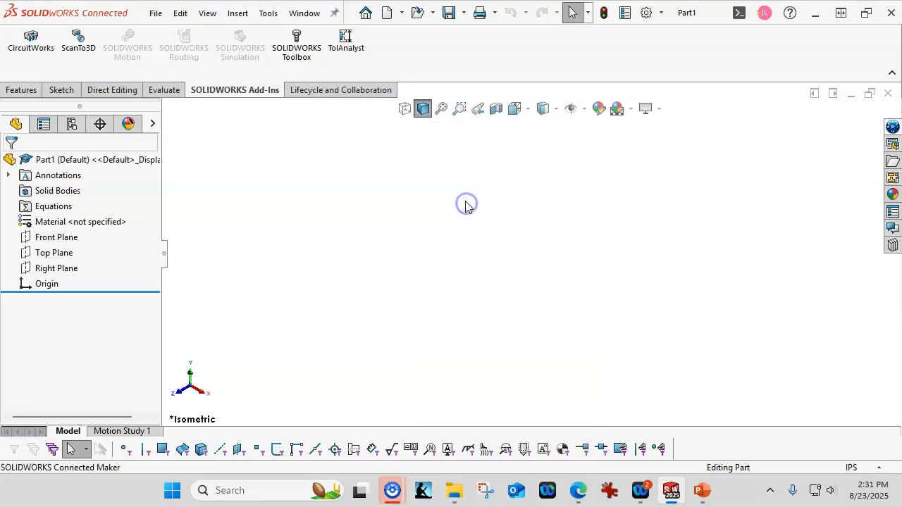
right_click(246, 95)
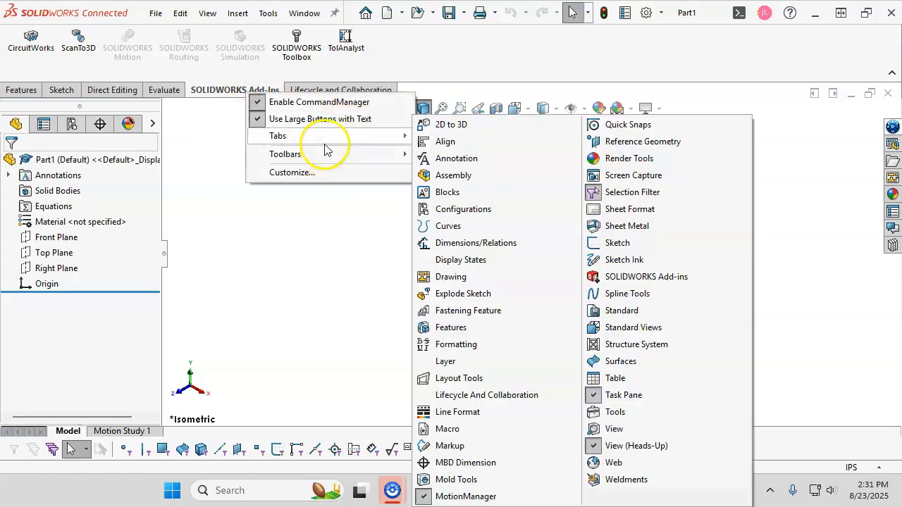
mouse_move(326, 146)
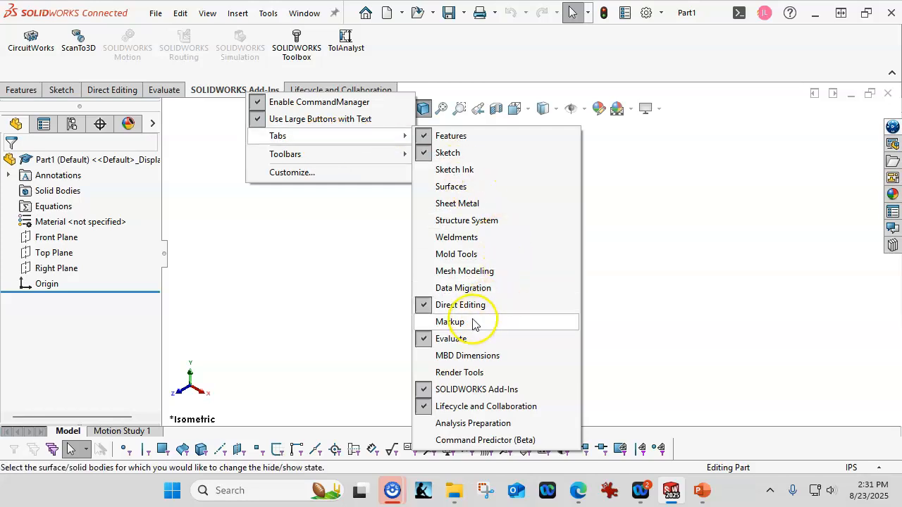
click(504, 390)
right_click(239, 95)
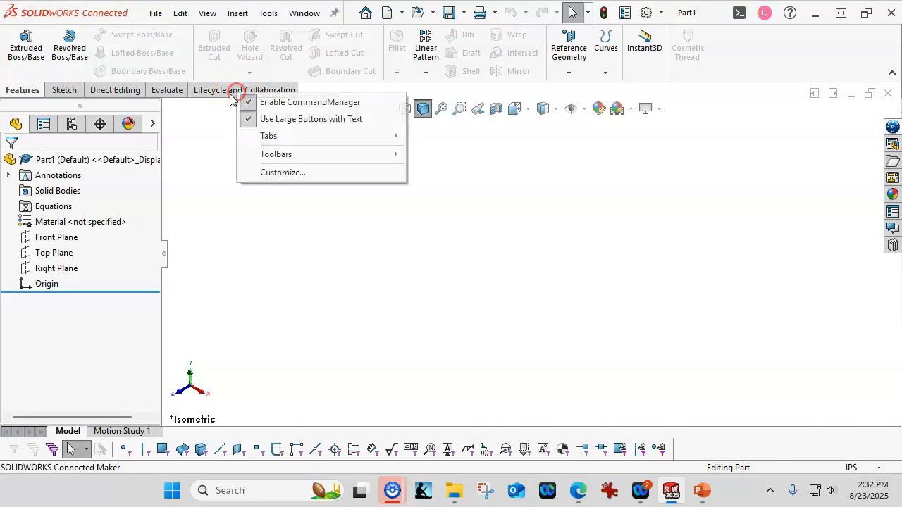
mouse_move(298, 137)
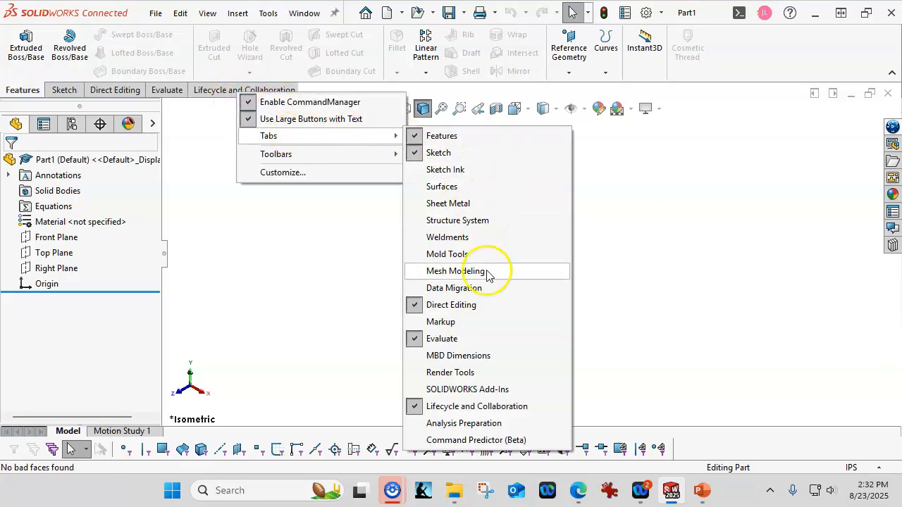
click(475, 405)
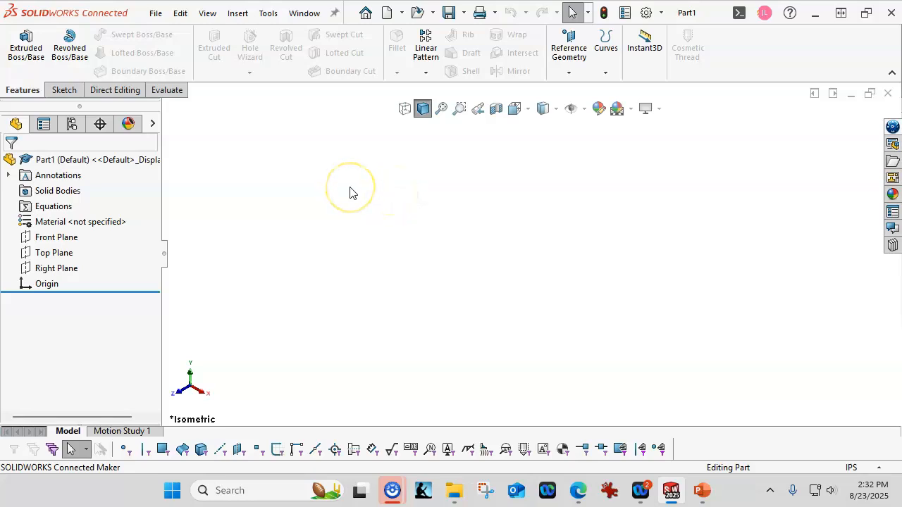
- Examine the display options available among the view commands without applying any
click(180, 13)
mouse_move(206, 15)
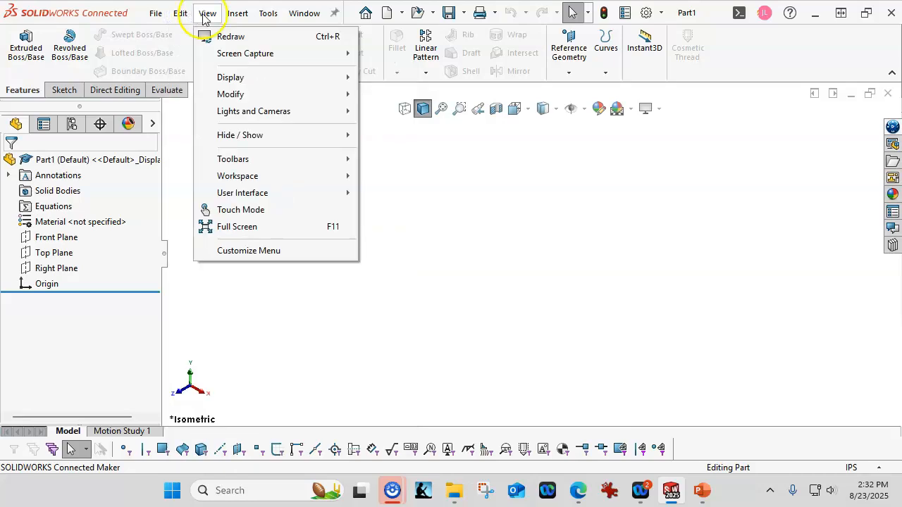
mouse_move(215, 77)
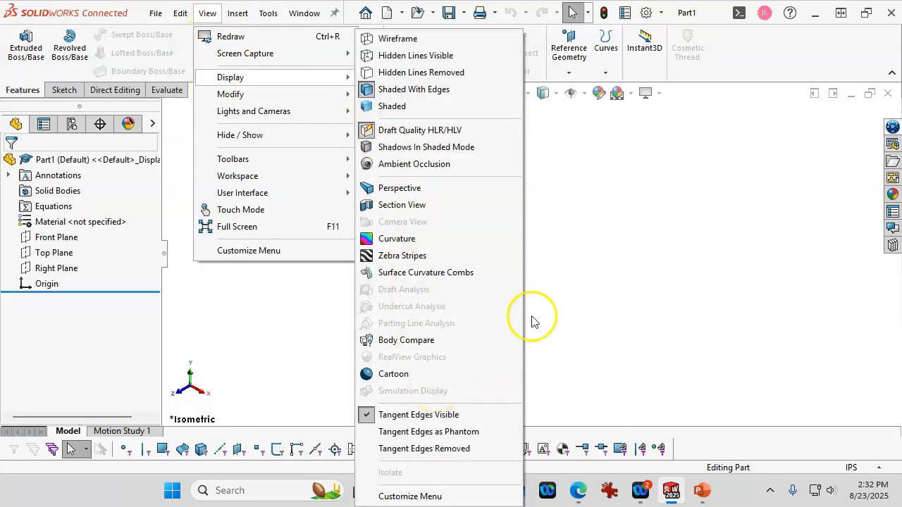
click(564, 257)
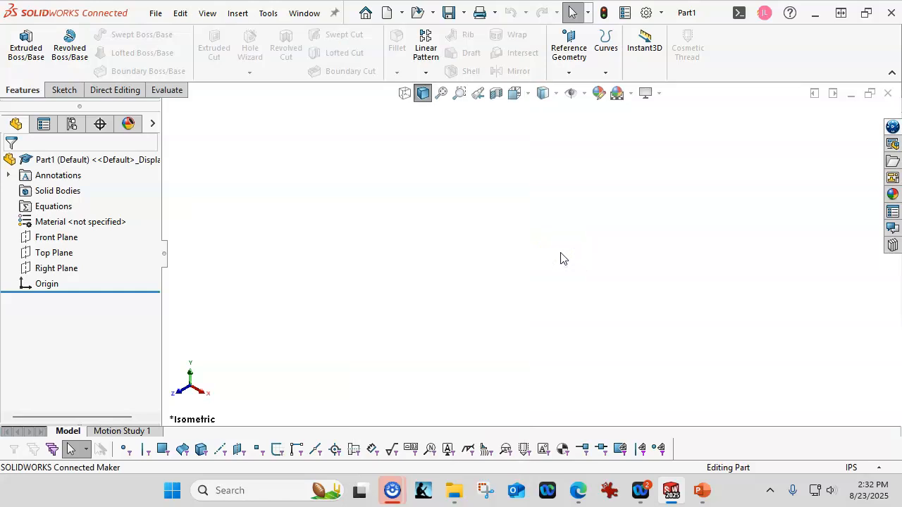
click(377, 189)
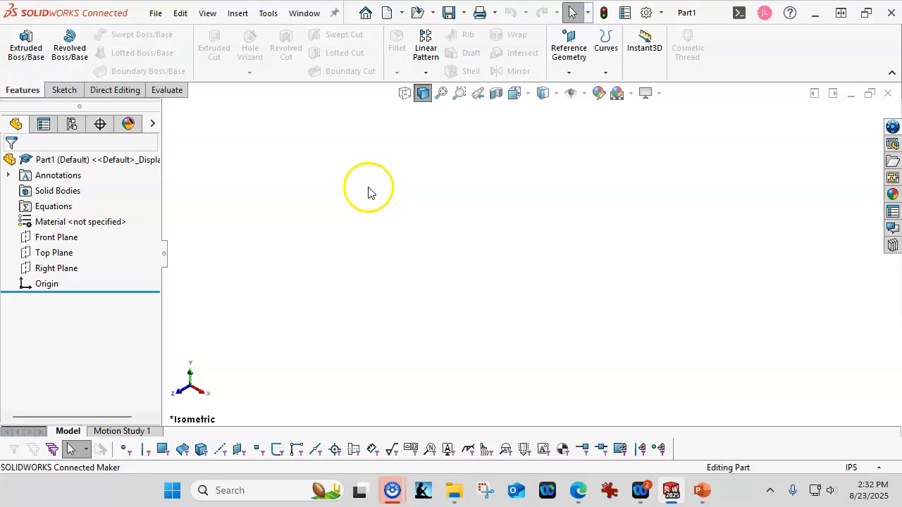
- Open the document properties of the part and review the Drafting Standard, Detailing and Grid/Snap settings
click(645, 13)
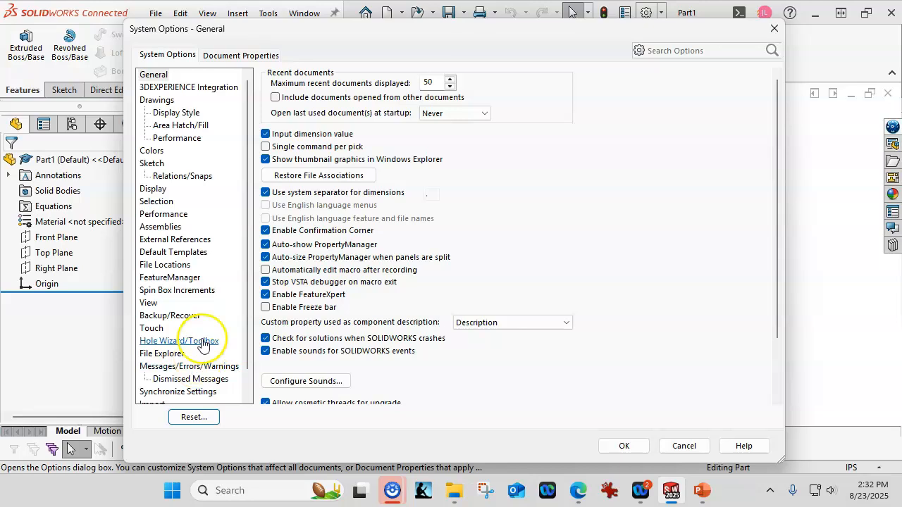
click(226, 56)
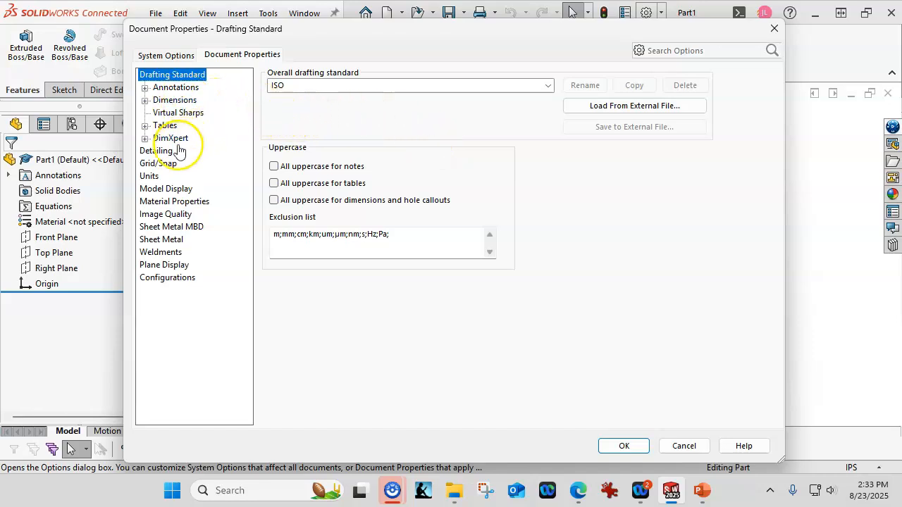
click(154, 154)
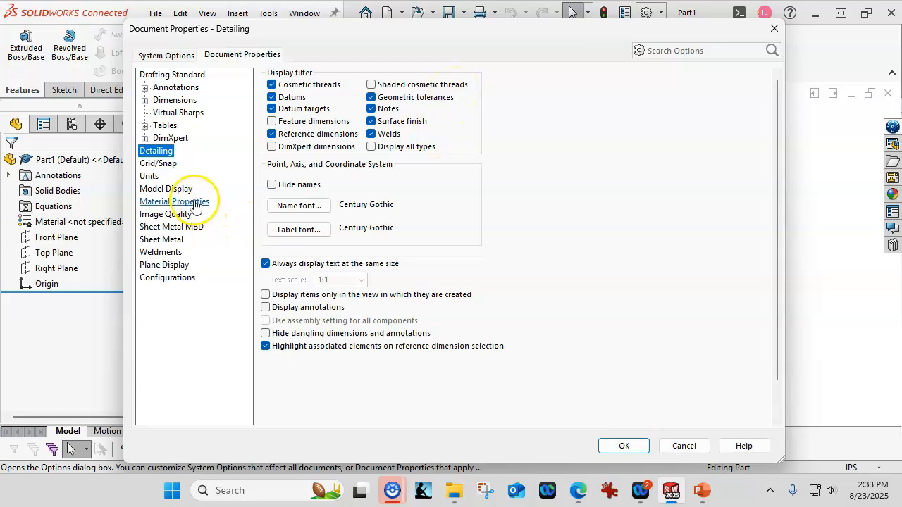
click(159, 167)
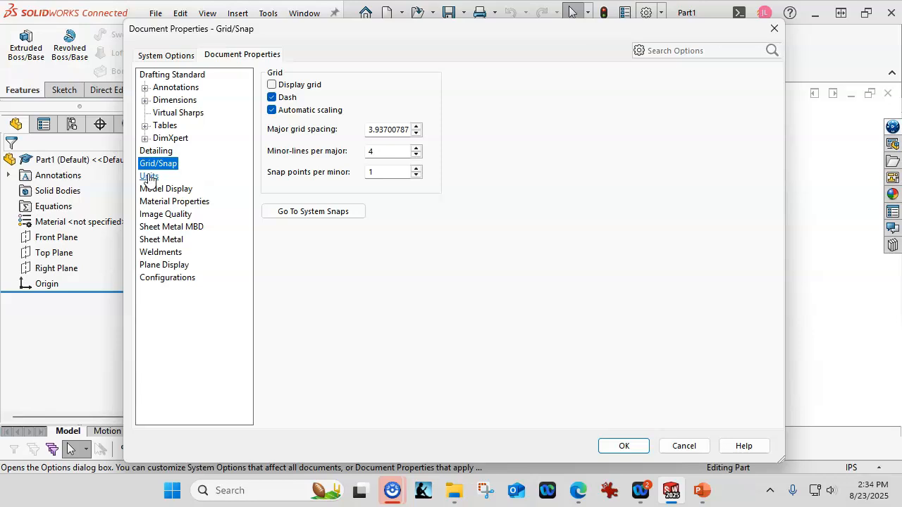
- In the document's unit settings, set the decimals to .12 for the dual dimension length and .1234 for the basic length
click(148, 178)
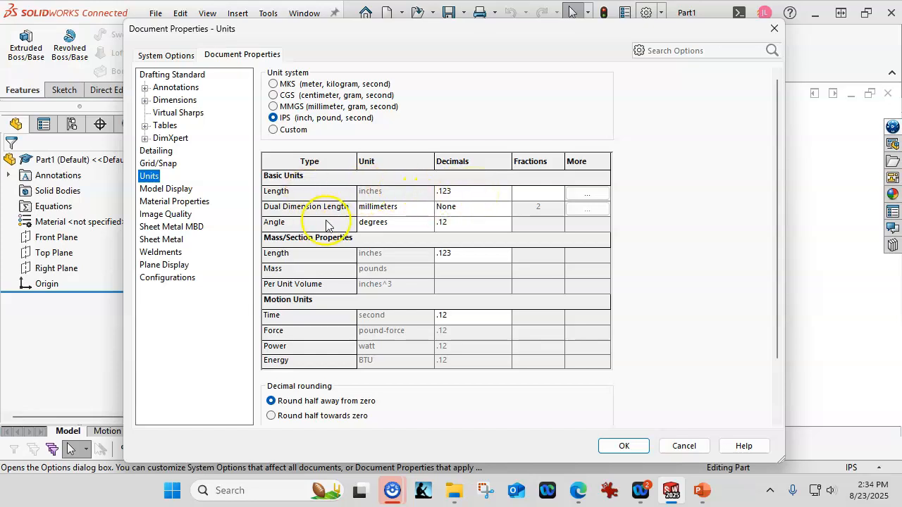
click(497, 211)
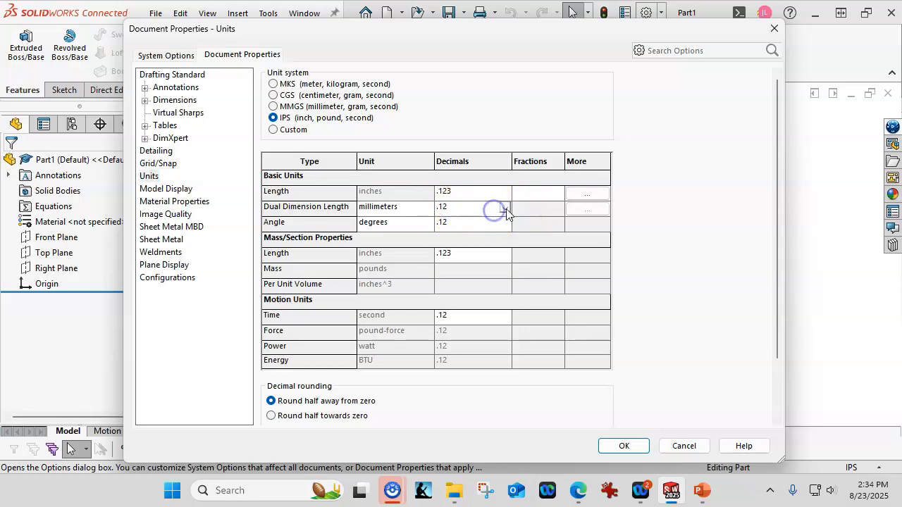
click(505, 207)
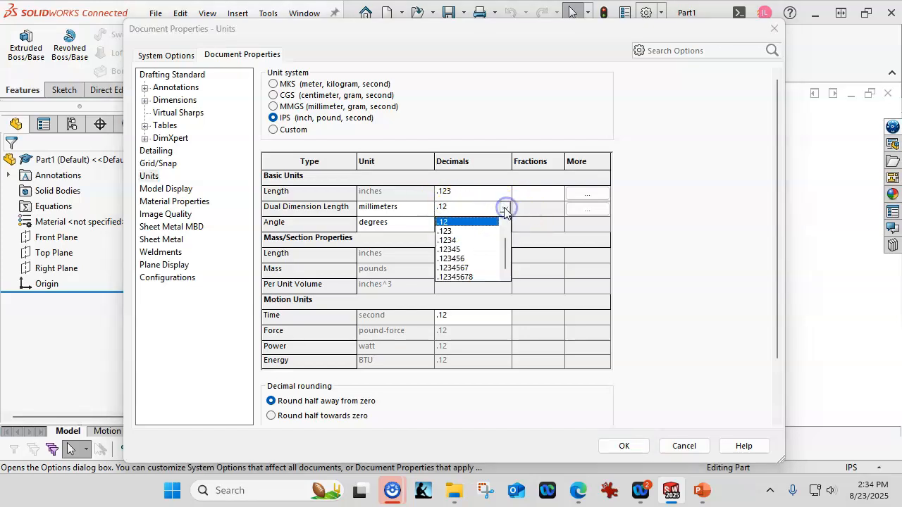
click(444, 227)
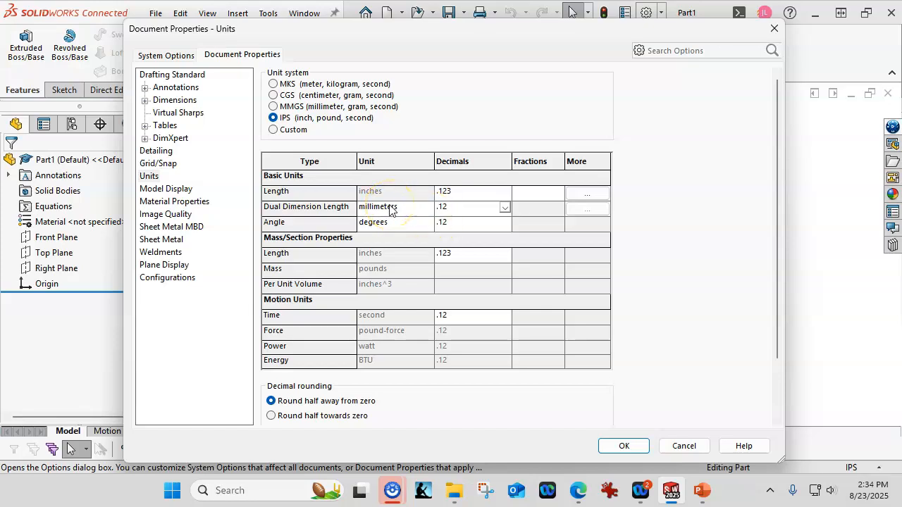
click(458, 197)
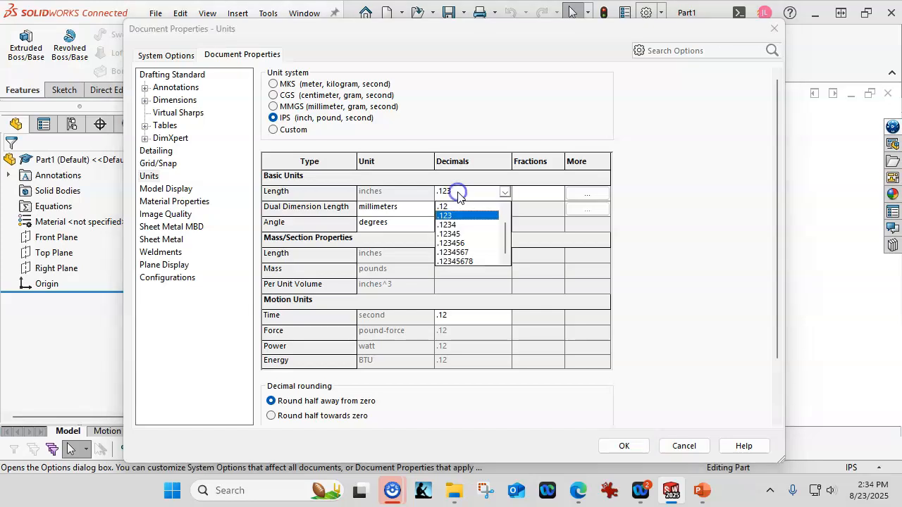
click(461, 226)
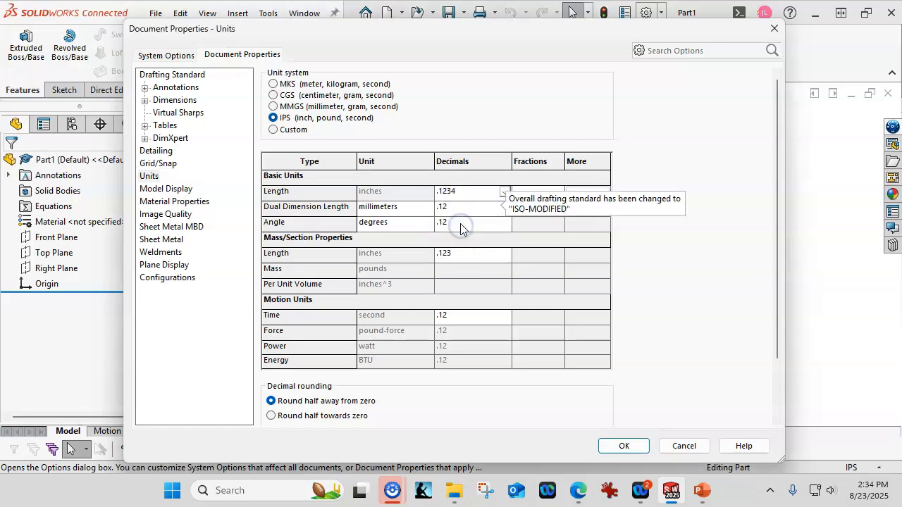
click(491, 191)
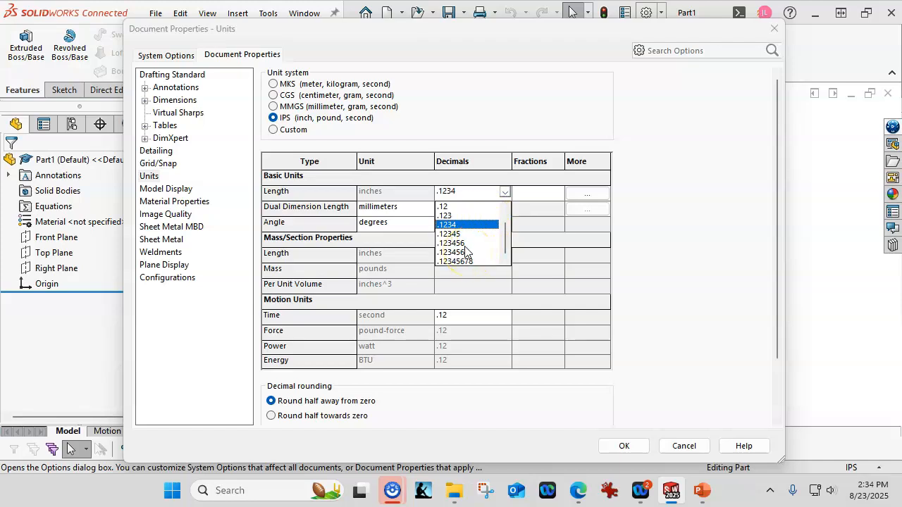
click(475, 189)
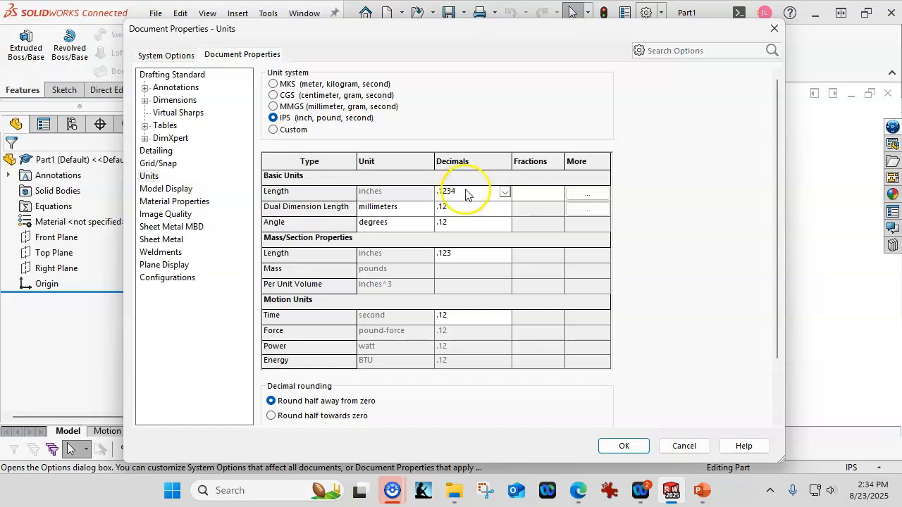
- Set the basic length decimals to .123, check the available dual dimension length units, and accept the document properties
click(504, 194)
click(455, 215)
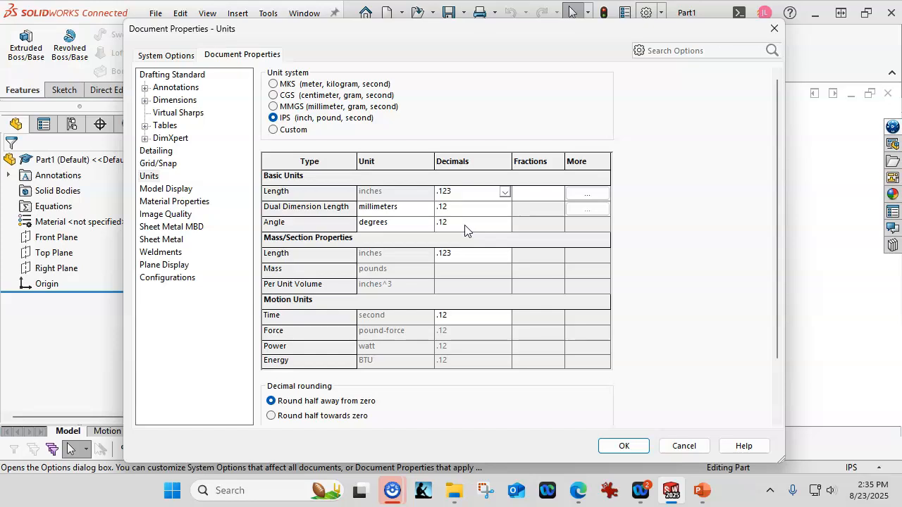
click(425, 208)
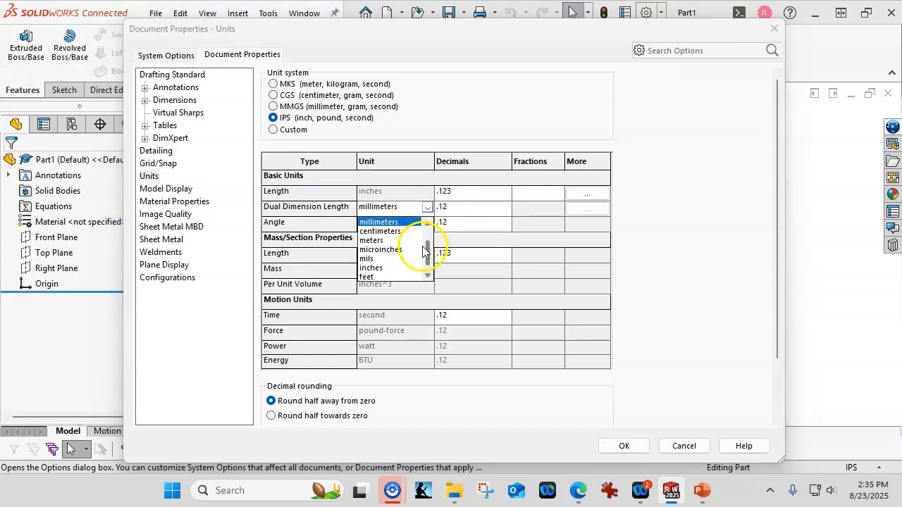
mouse_move(427, 248)
mouse_down()
mouse_move(426, 263)
mouse_move(423, 238)
mouse_up()
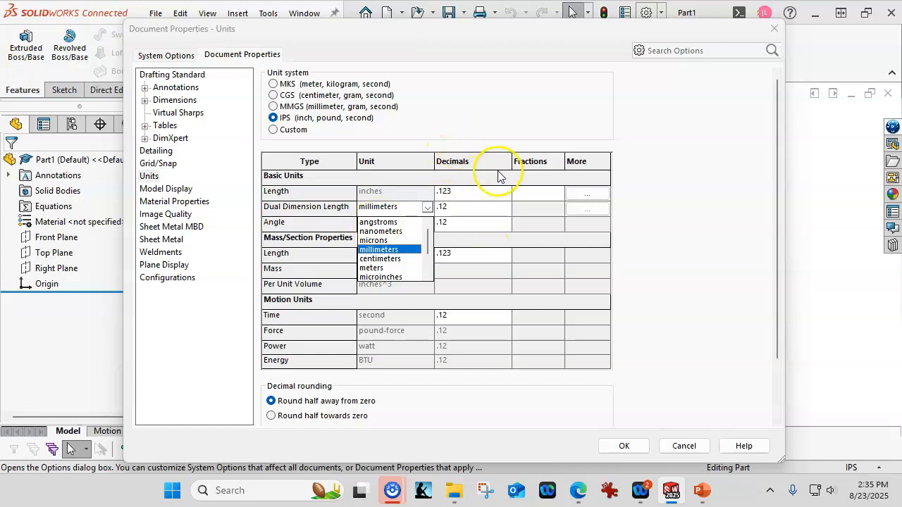
click(457, 125)
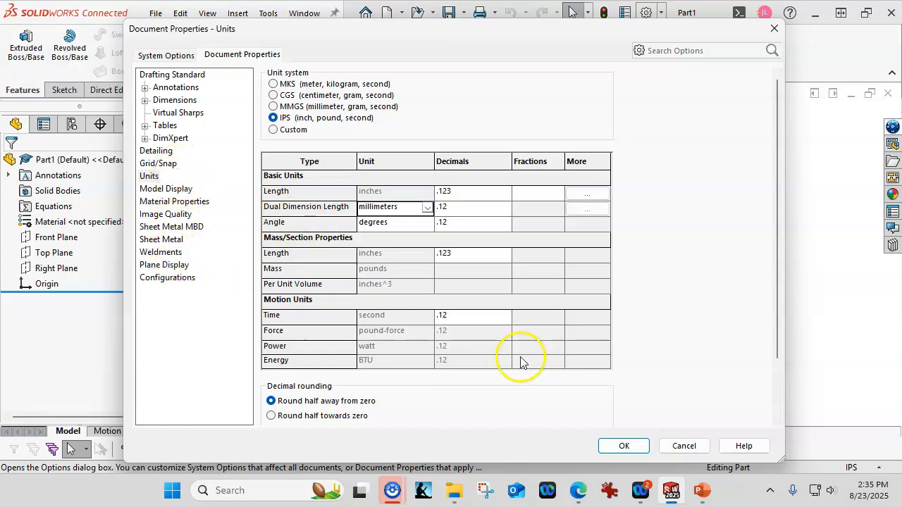
click(626, 446)
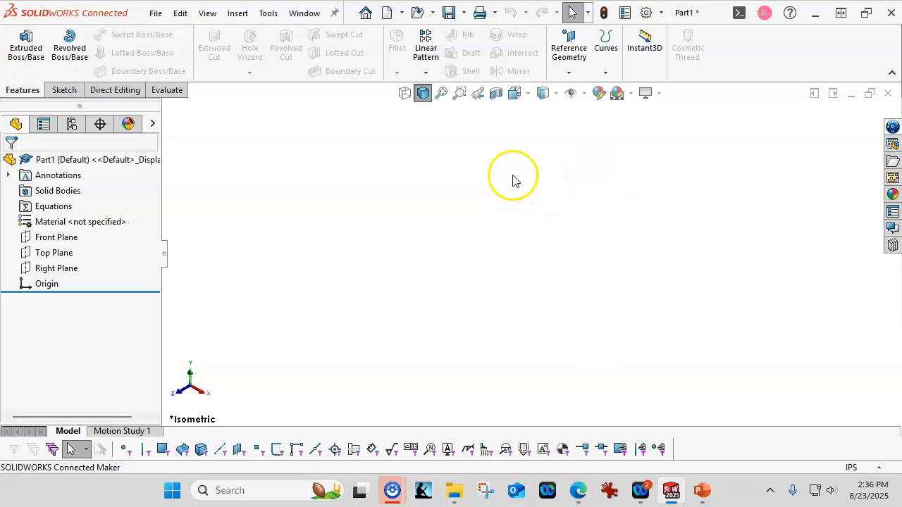
click(65, 90)
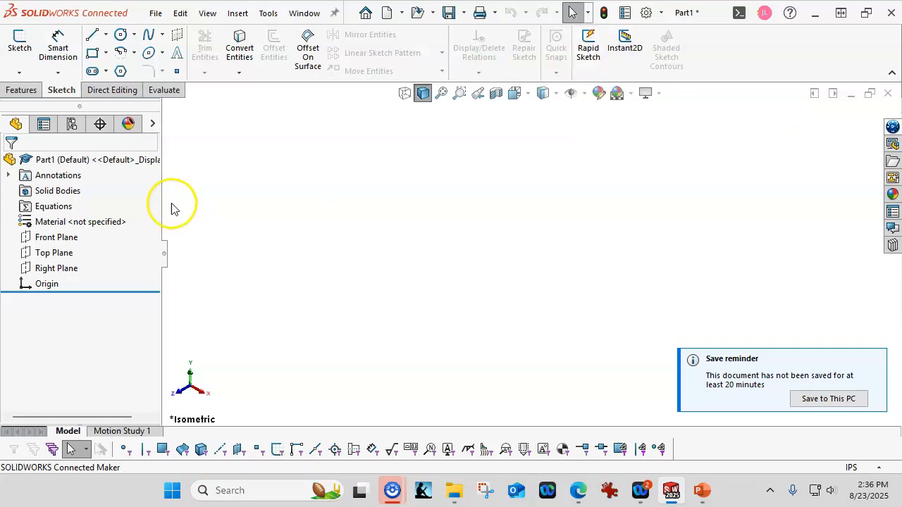
click(22, 90)
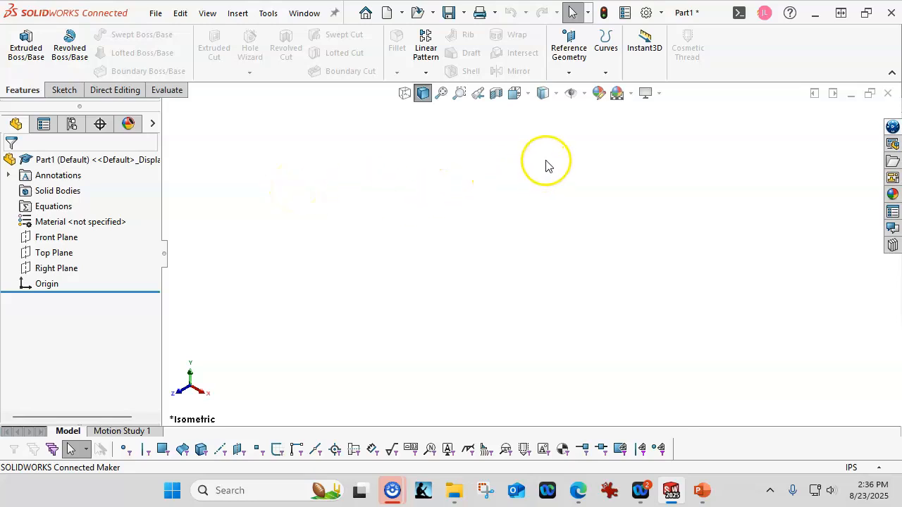
click(585, 97)
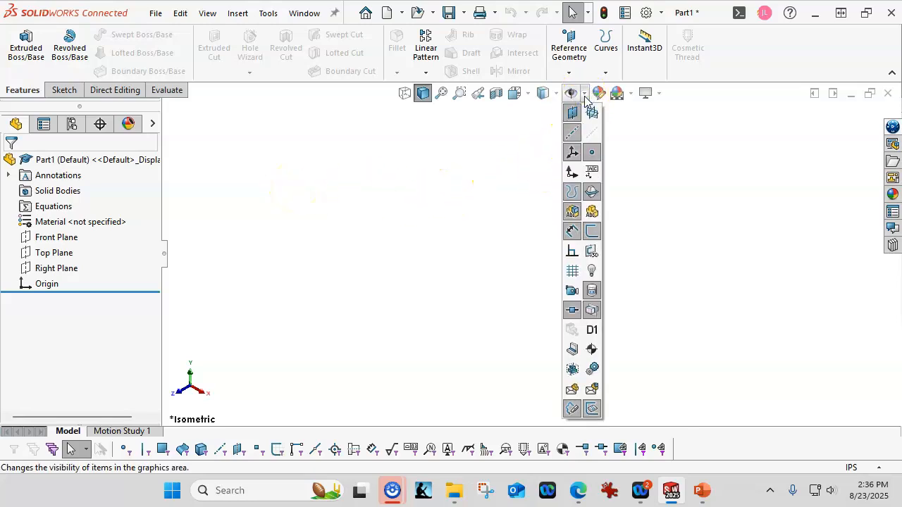
click(522, 116)
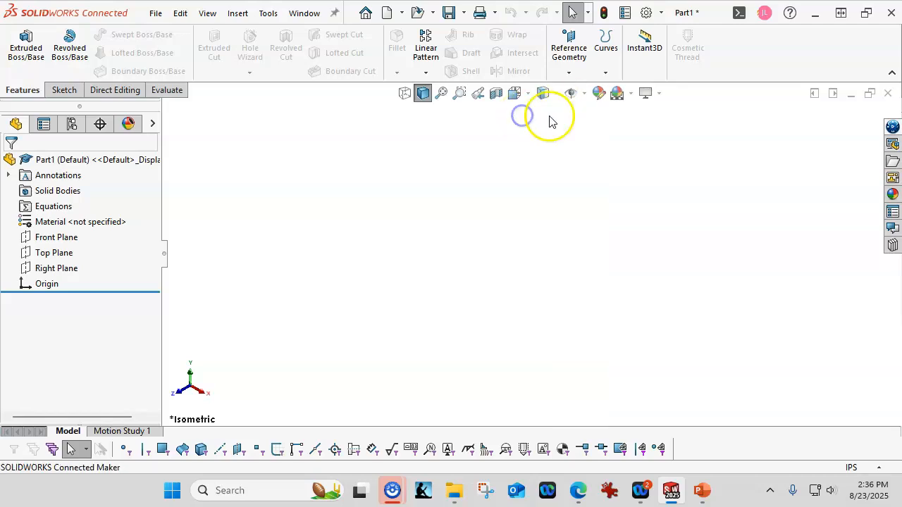
- Turn on the display of origins in the graphics area
click(585, 95)
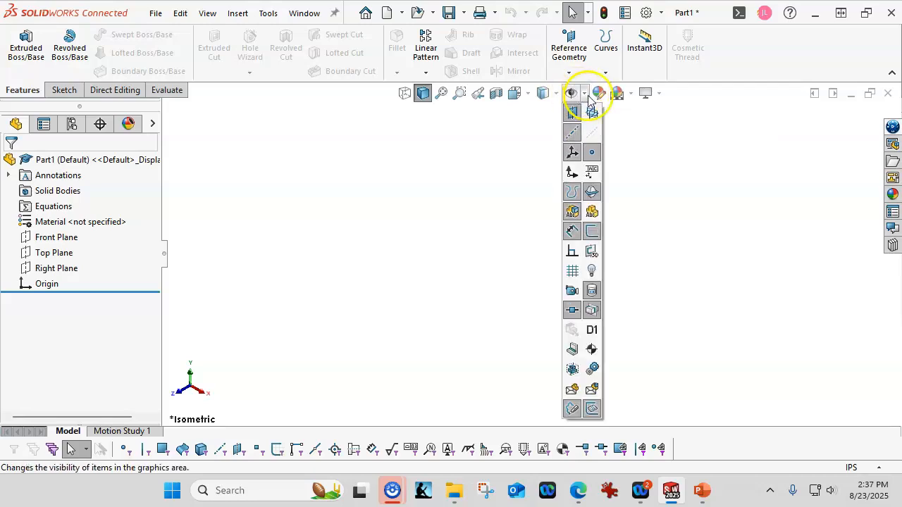
click(573, 172)
click(418, 230)
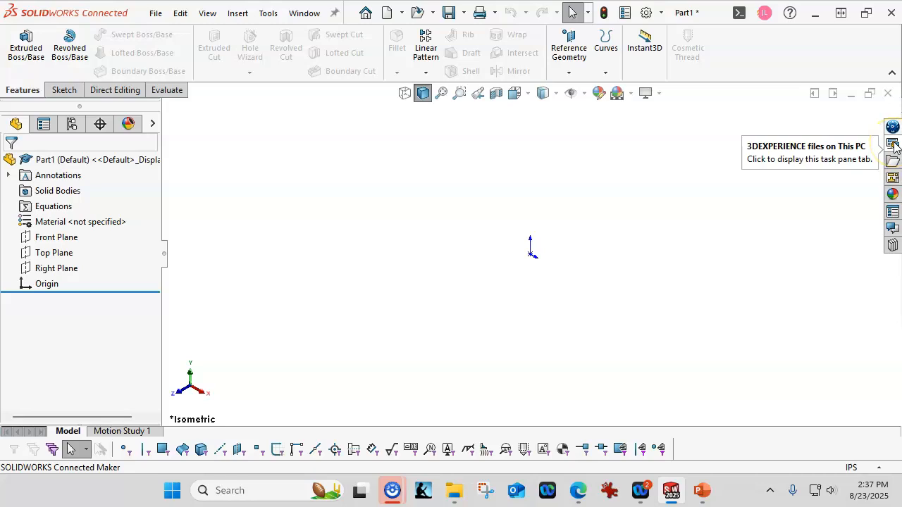
- Browse the Basic Scenes folder of the appearances and scenes library, enlarging its thumbnail area
click(893, 196)
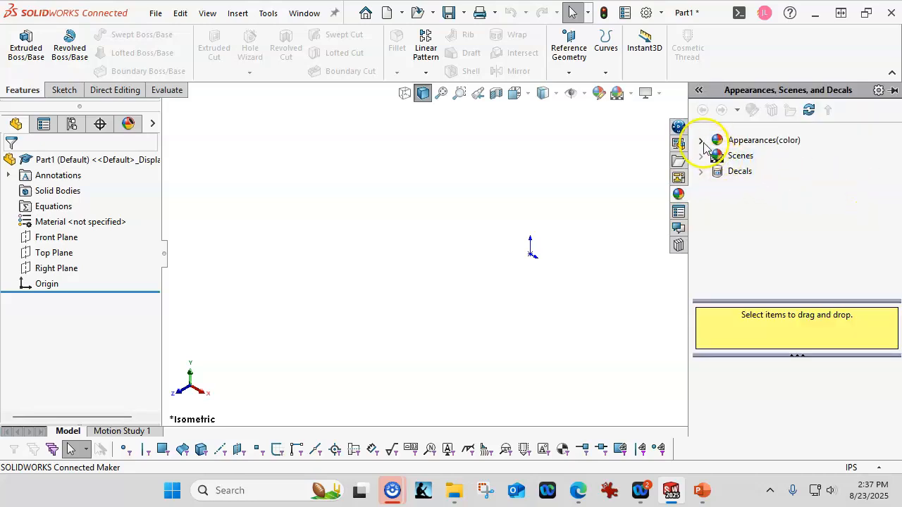
click(700, 156)
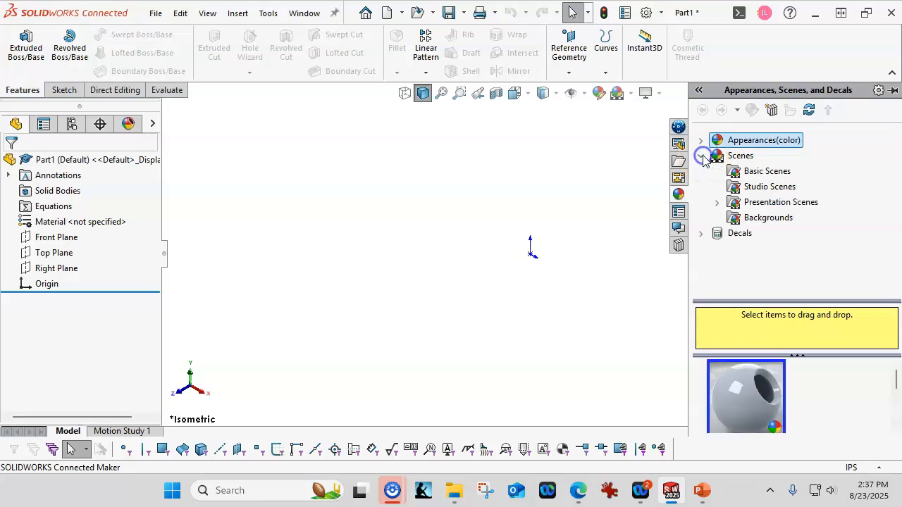
click(774, 174)
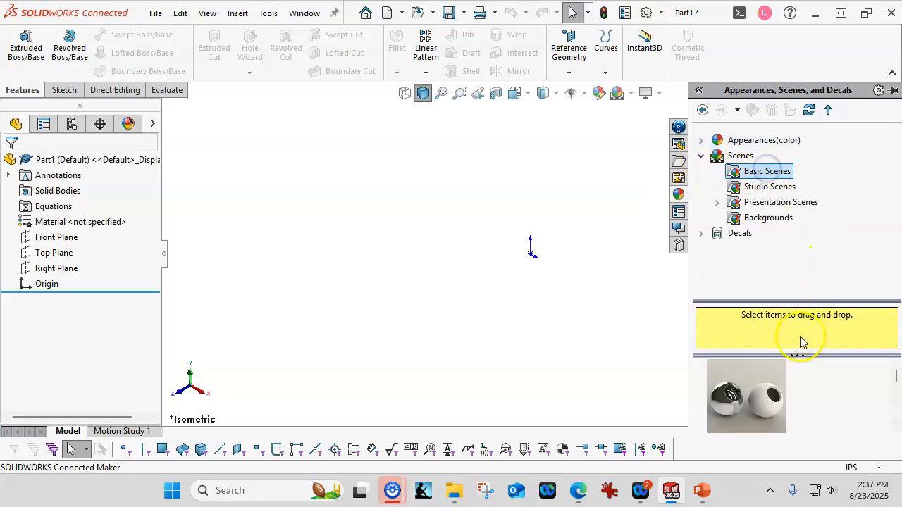
scroll(794, 376, down, 1)
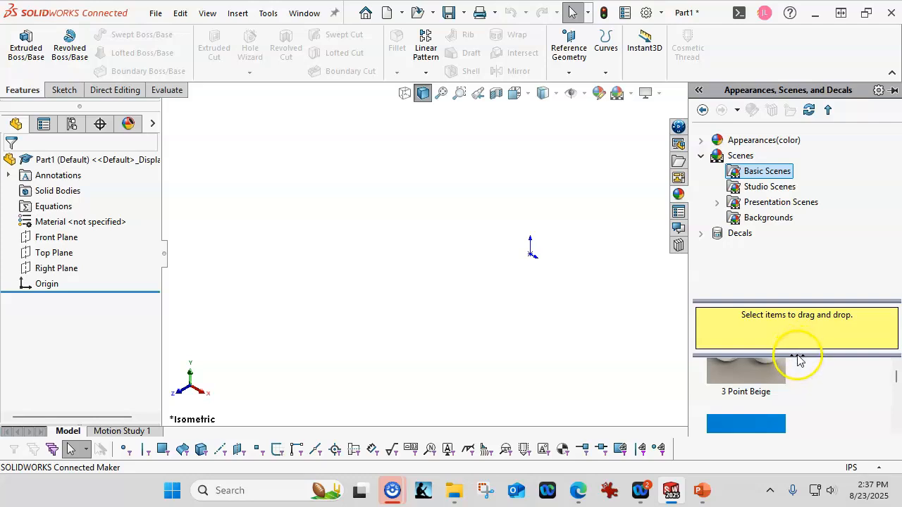
drag(794, 302, 786, 252)
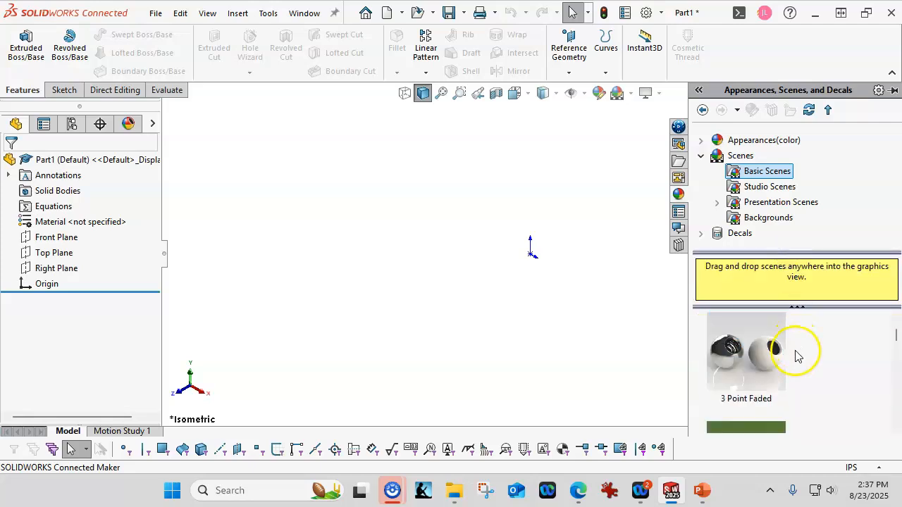
- Examine the options offered for the 3 Point Faded and Plain White basic scenes without applying any
right_click(748, 345)
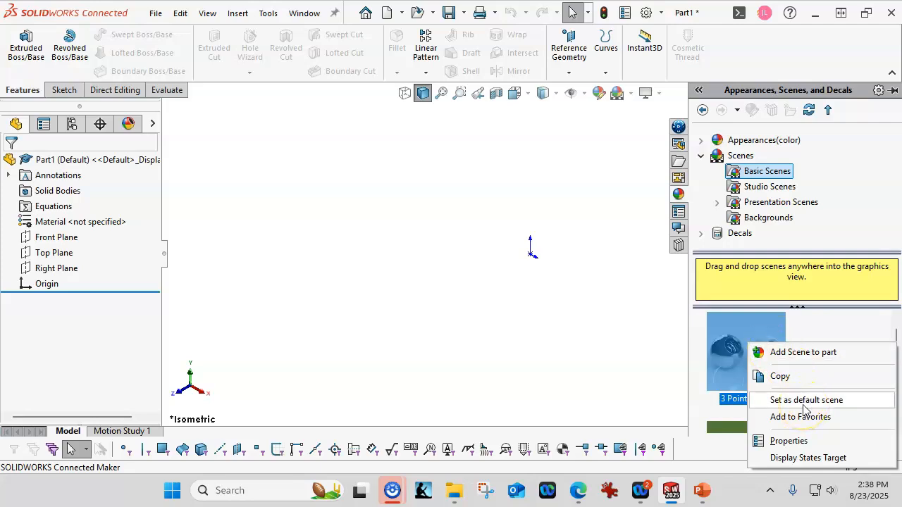
scroll(790, 379, down, 5)
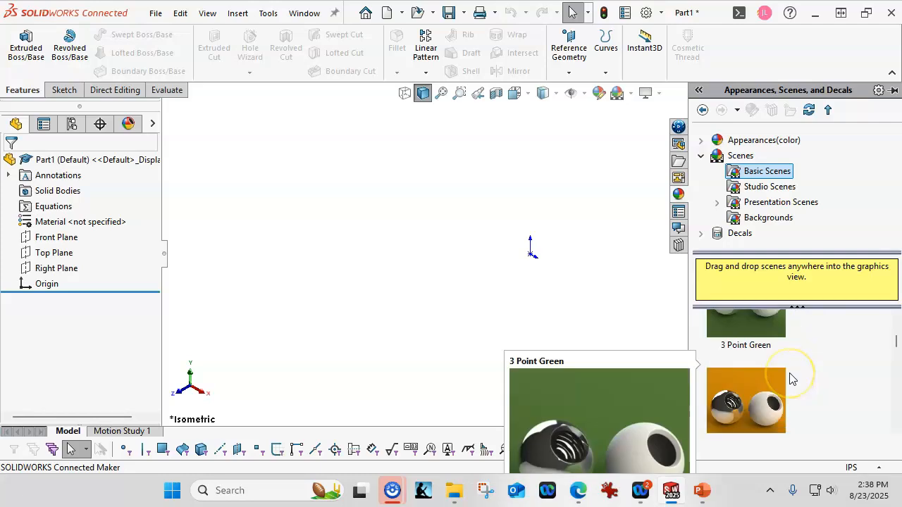
scroll(808, 378, down, 1)
scroll(809, 377, down, 3)
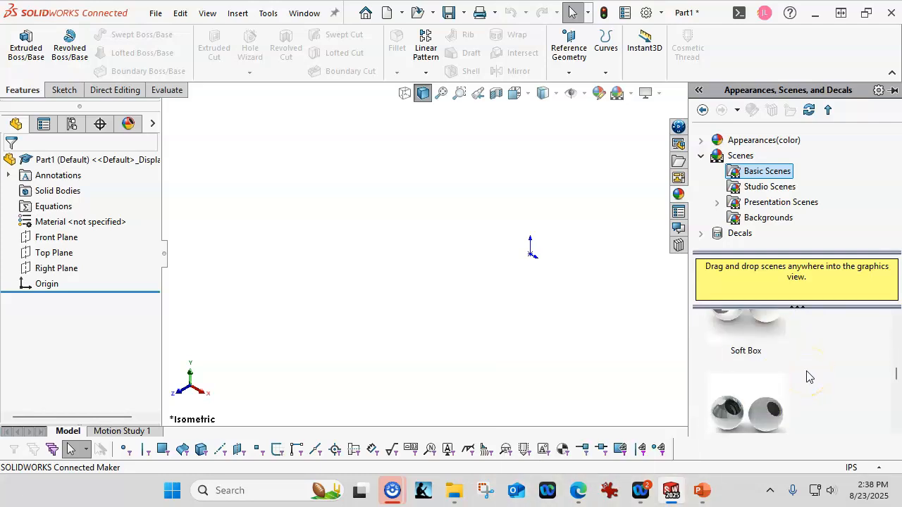
scroll(749, 335, down, 1)
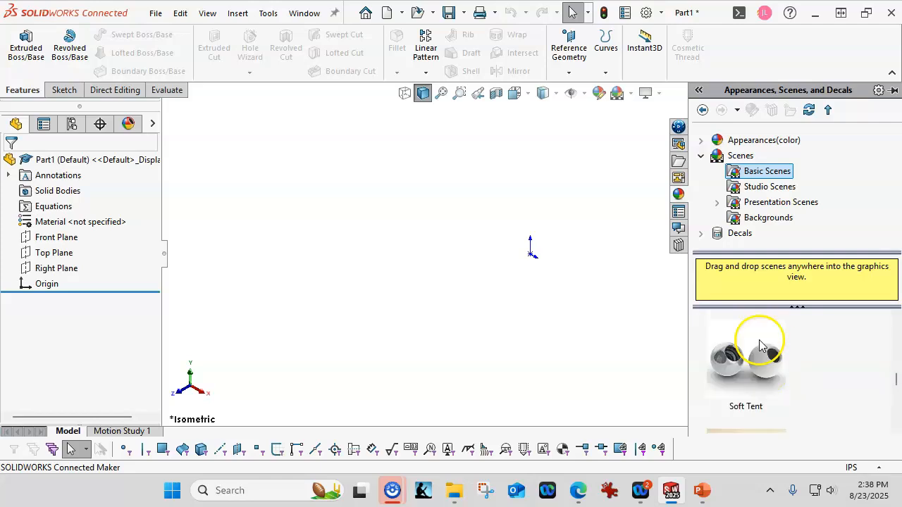
scroll(817, 363, down, 1)
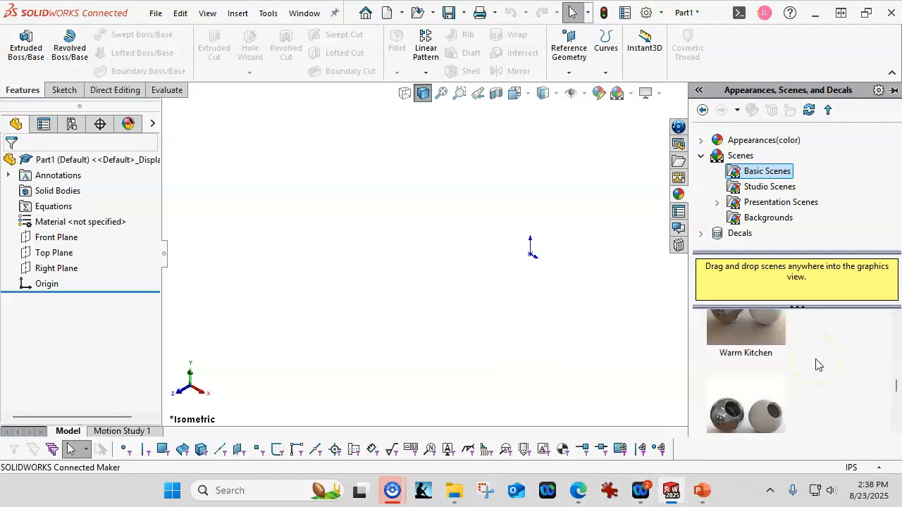
scroll(769, 356, down, 1)
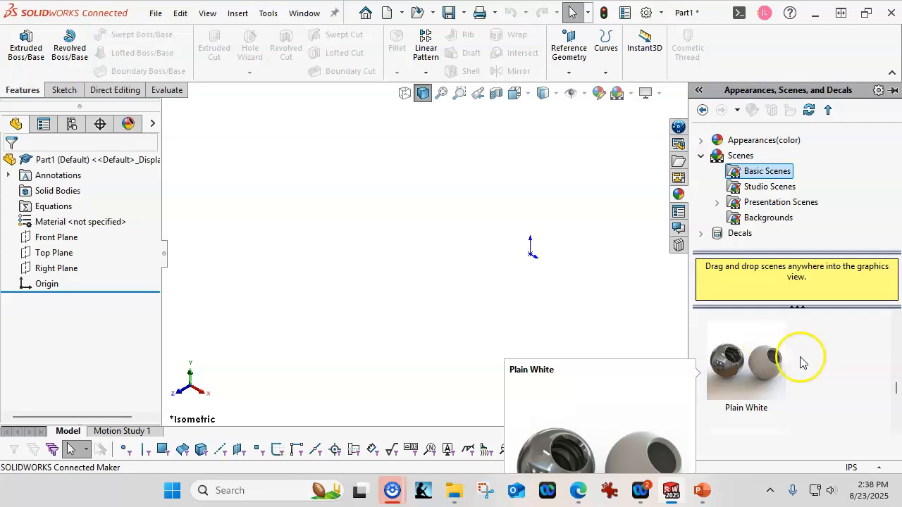
right_click(749, 356)
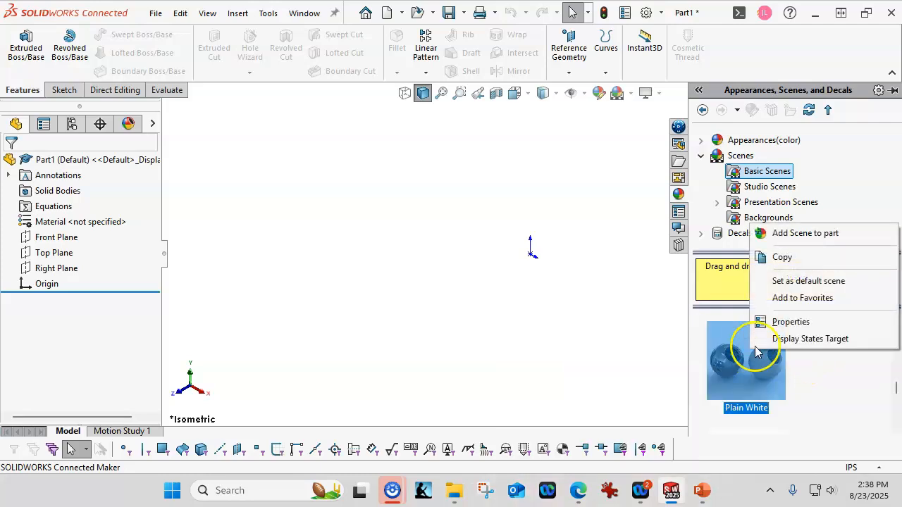
click(807, 389)
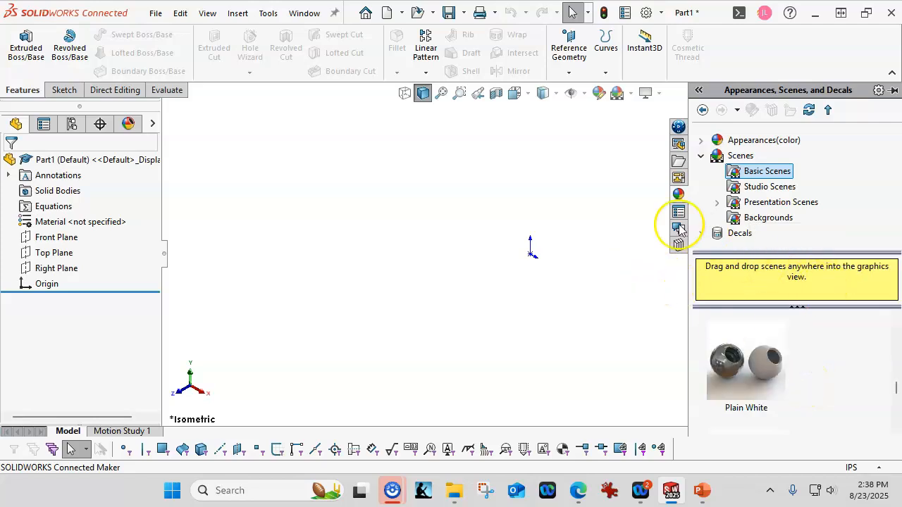
- Review the favorite scenes available to apply to the part without changing the current one
click(600, 101)
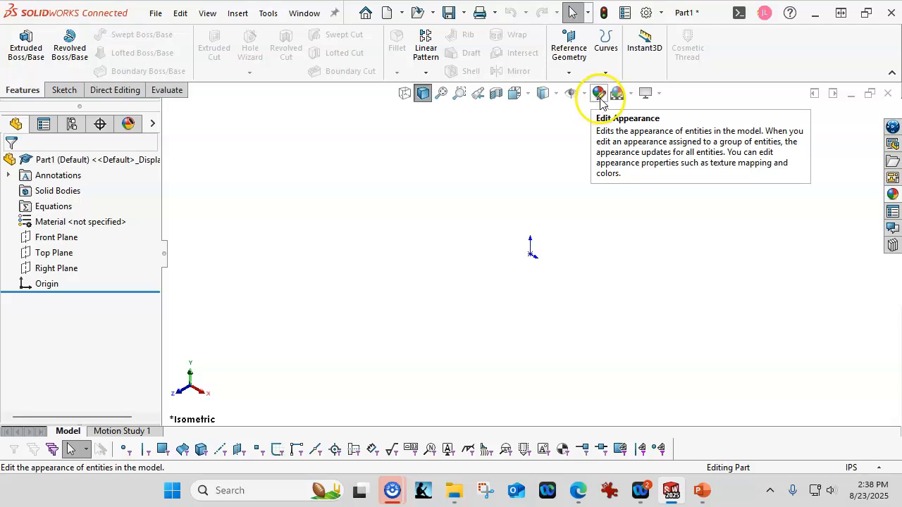
click(631, 94)
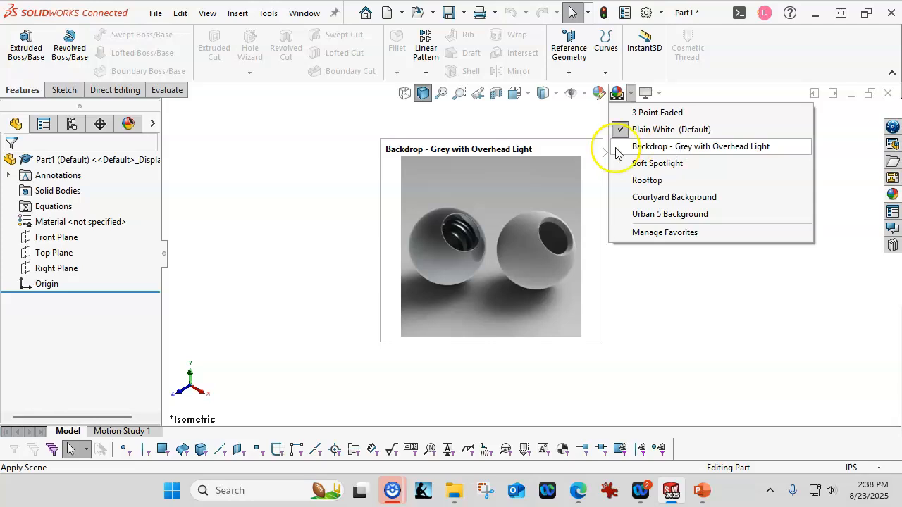
click(303, 182)
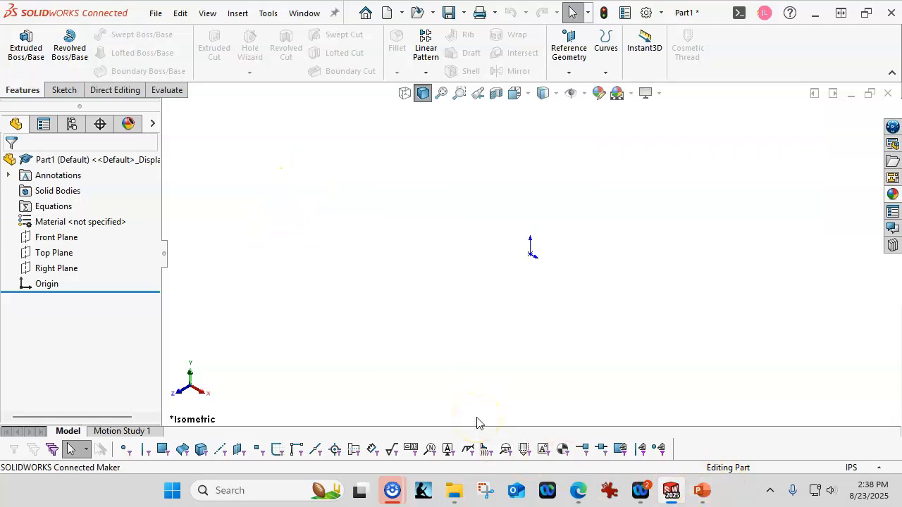
- Toggle the selection filter toolbar and leave it hidden
key(F5)
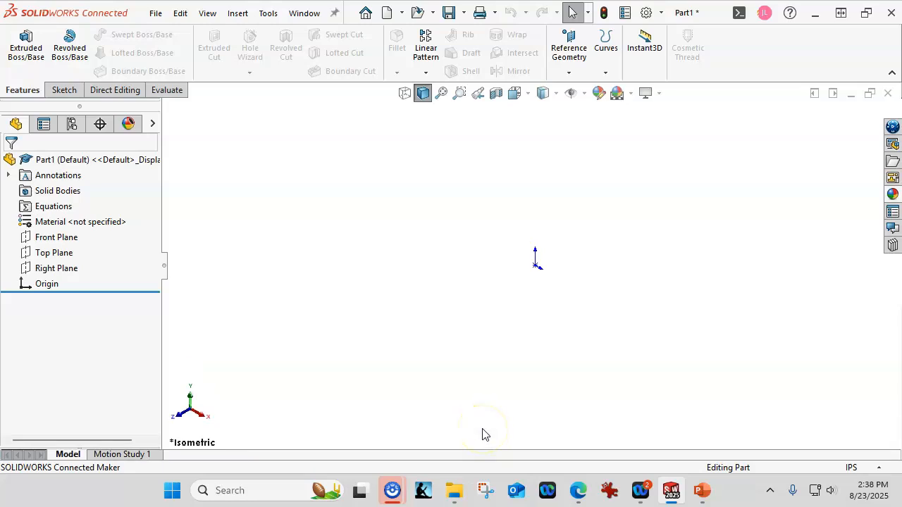
key(F5)
click(484, 439)
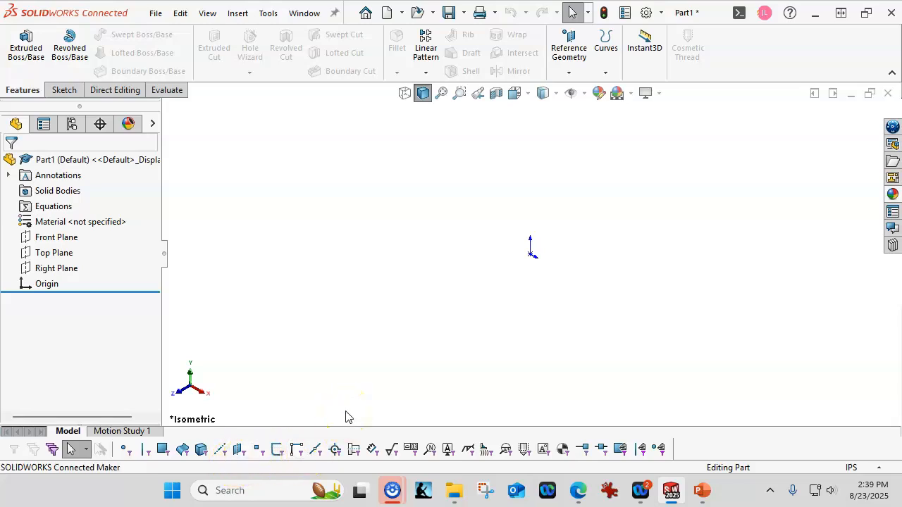
key(F5)
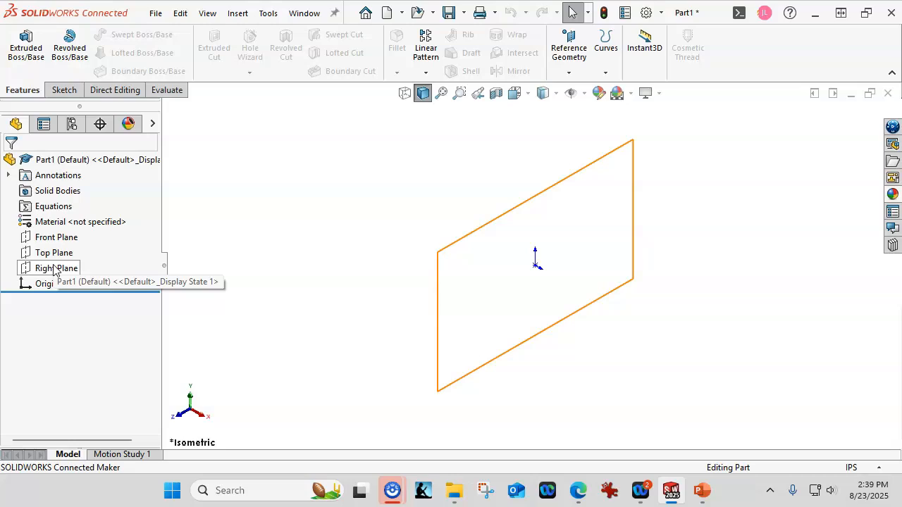
- Turn on Dynamic Reference Visualization for both parent and child relationships in the part's feature tree
right_click(88, 161)
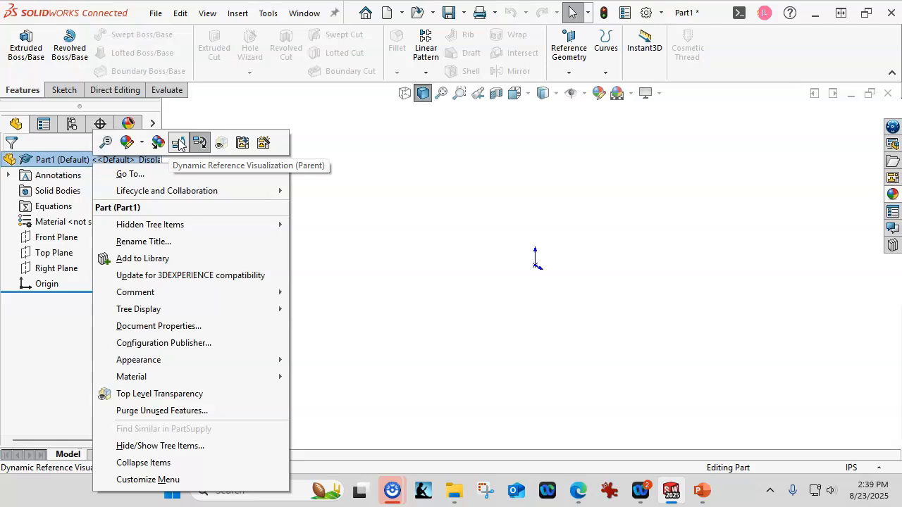
click(198, 144)
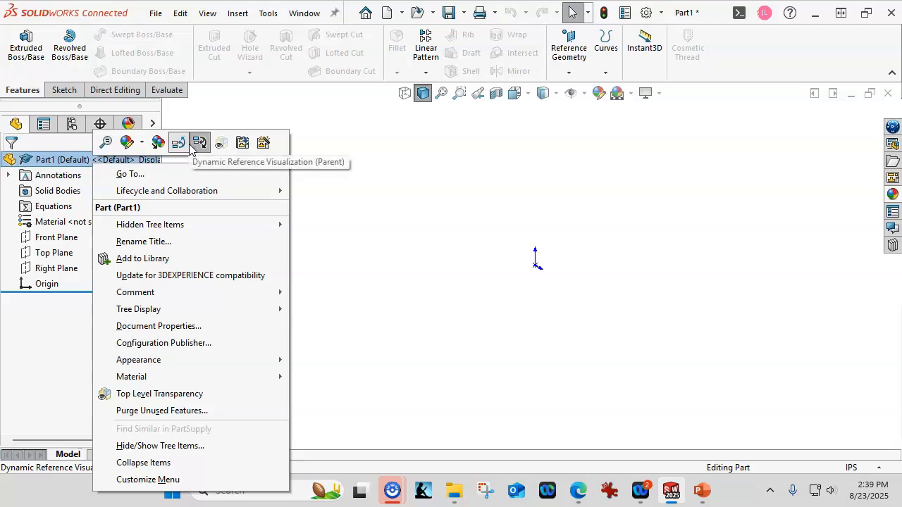
click(201, 142)
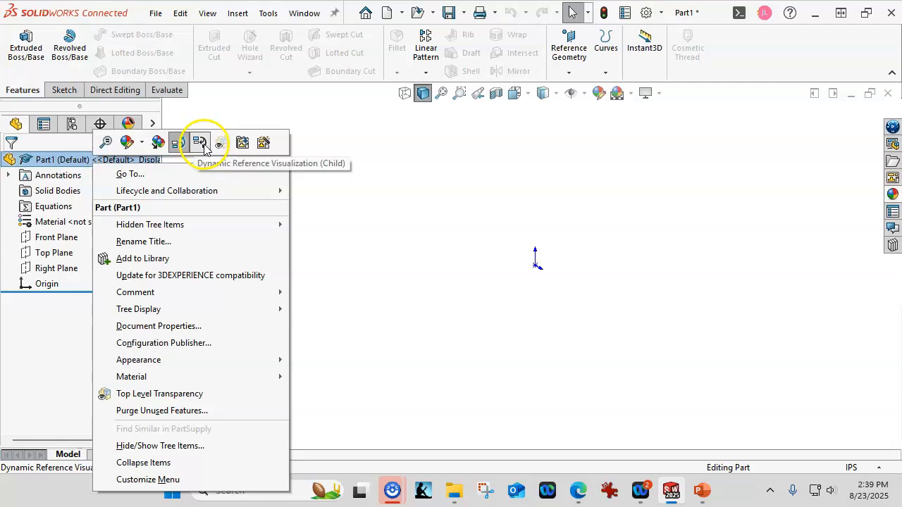
right_click(43, 160)
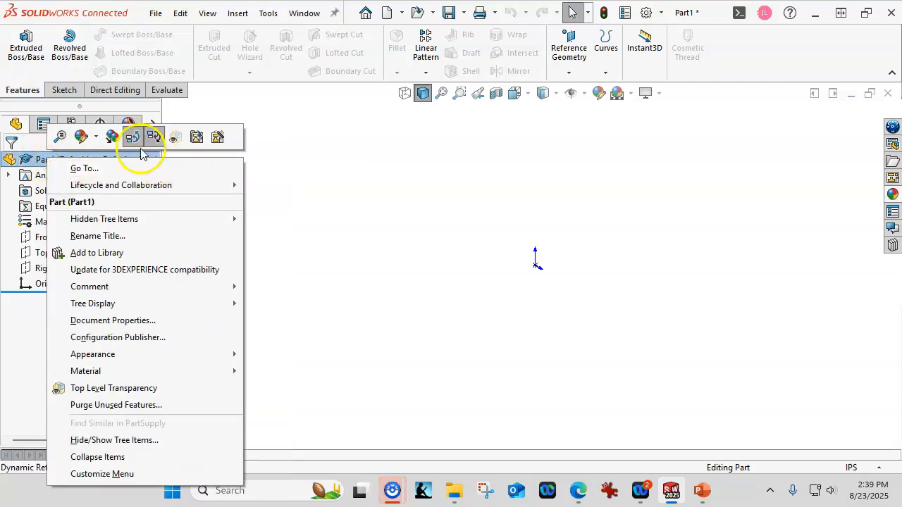
click(324, 266)
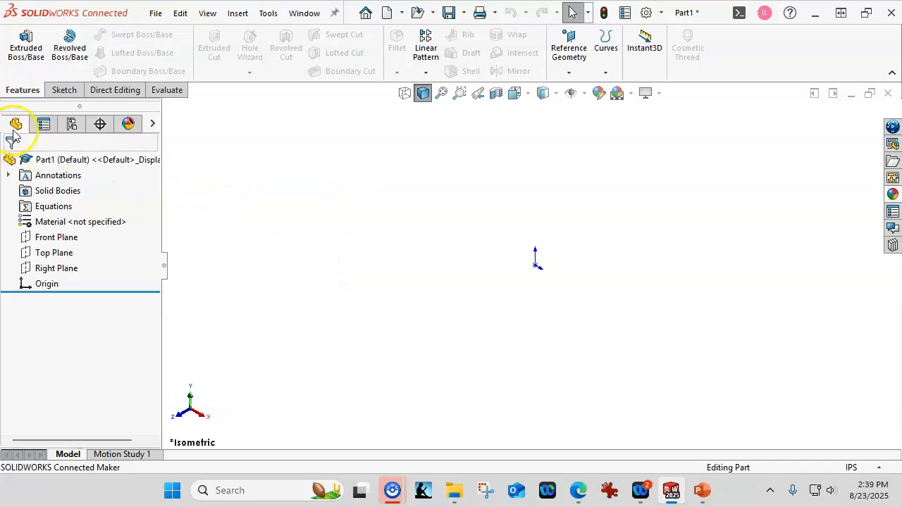
- Examine the part's configurations with an enlarged display states area, its DimXpert dimensions and its appearances, ending back at the feature tree
click(71, 125)
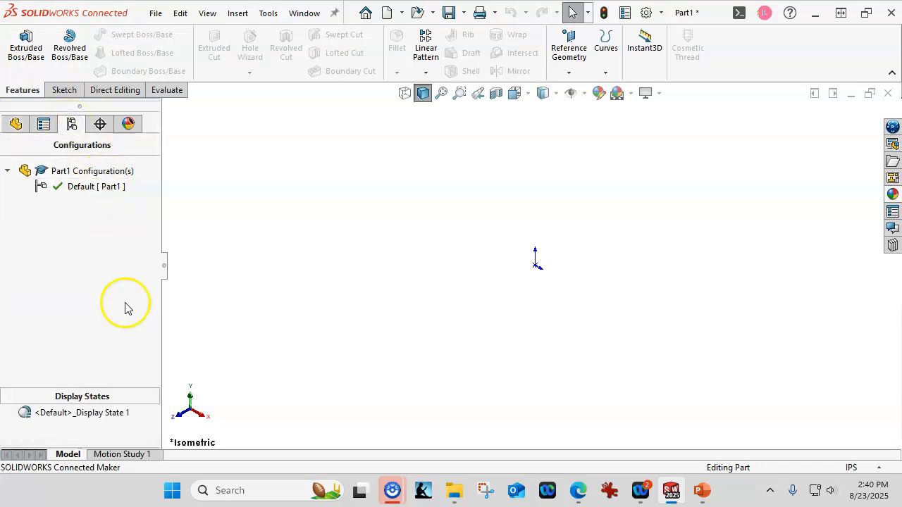
drag(124, 392, 115, 351)
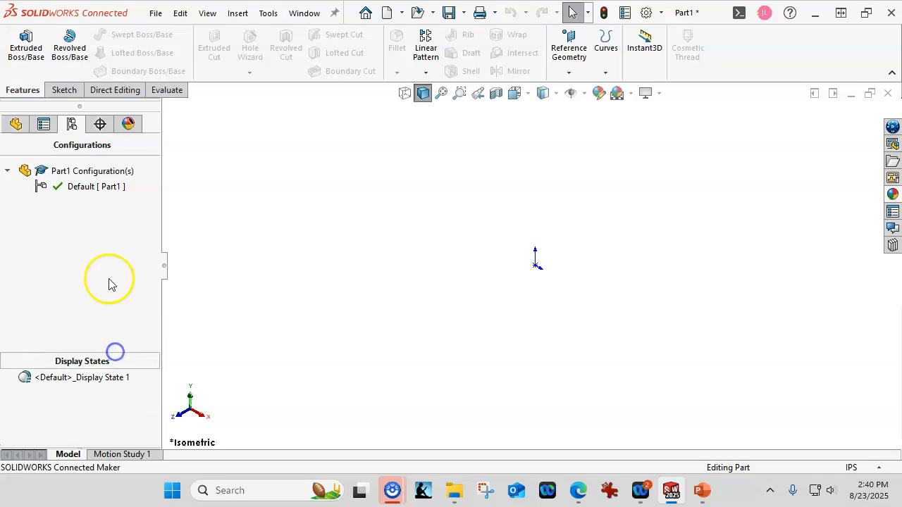
click(101, 188)
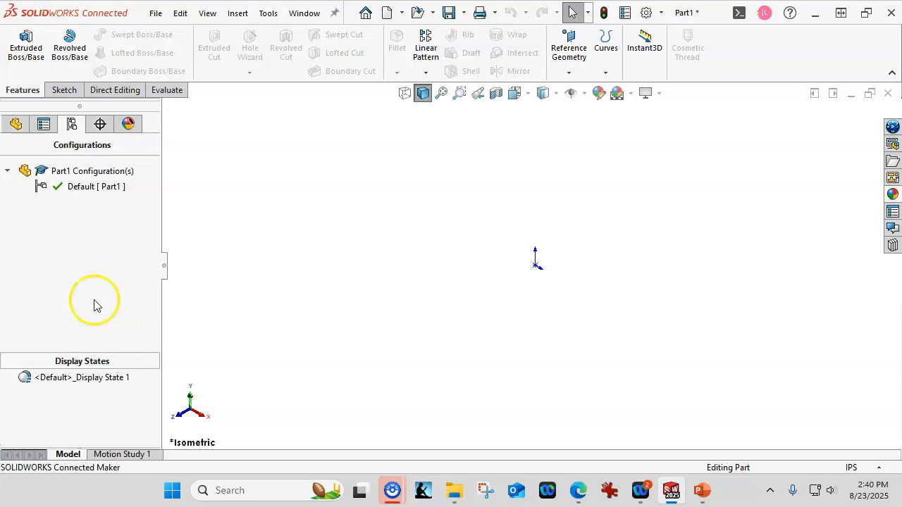
click(98, 127)
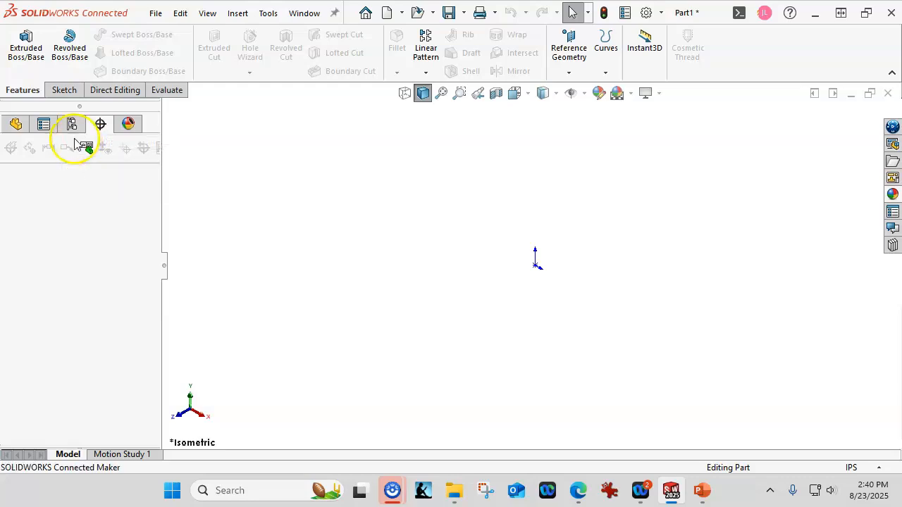
click(127, 124)
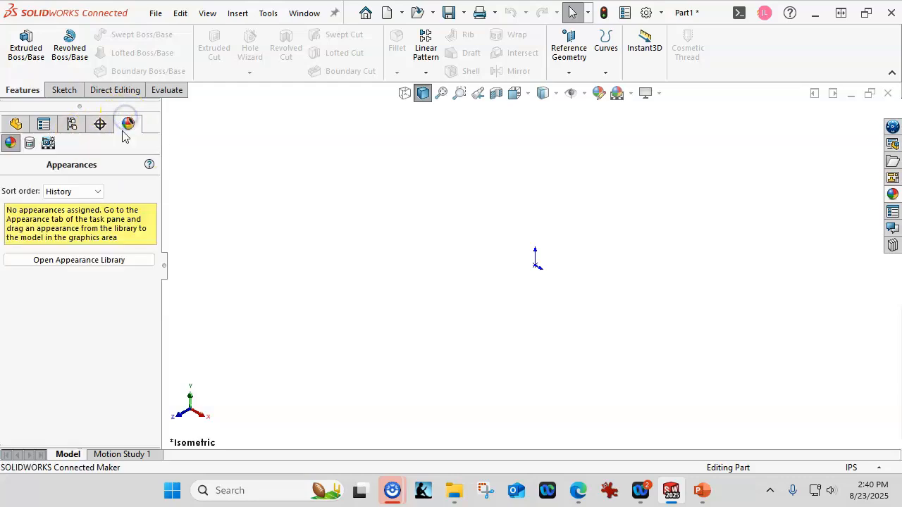
click(15, 124)
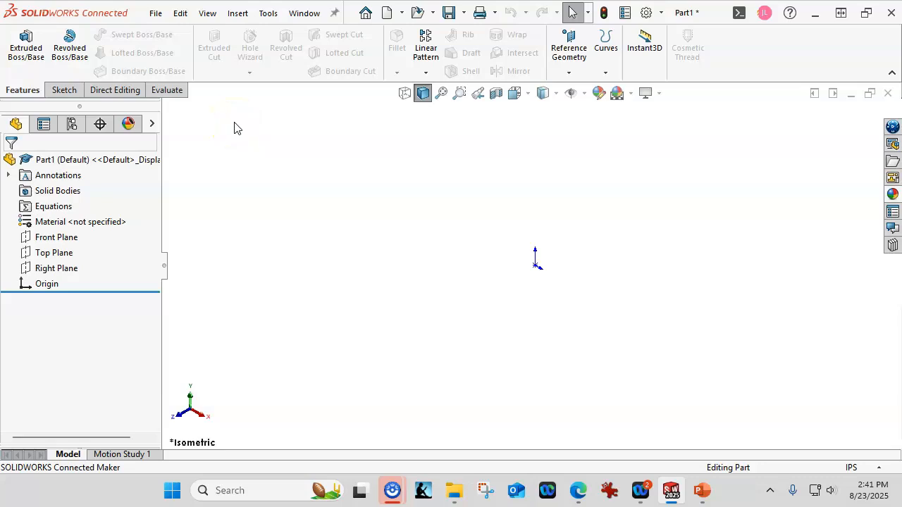
- Start saving the part to this PC with Part Templates (*.prtdot) as the file type
click(156, 14)
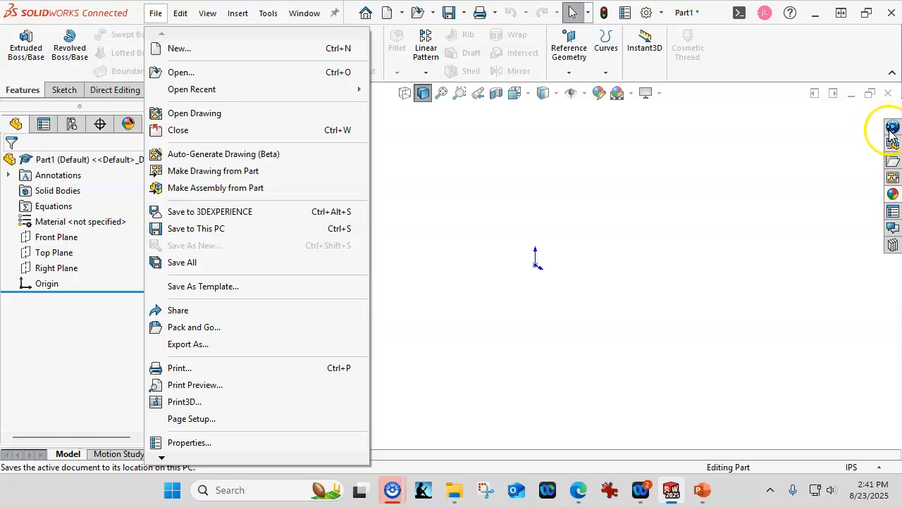
click(213, 229)
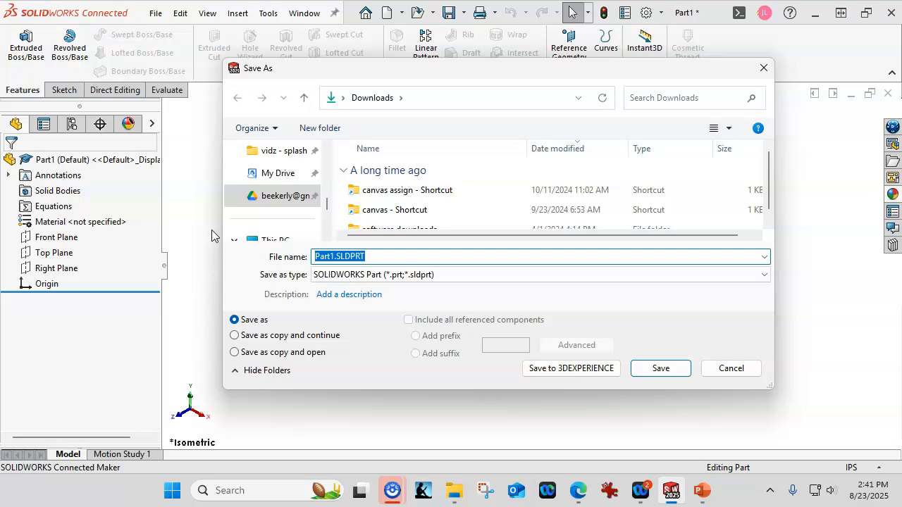
drag(221, 244, 198, 246)
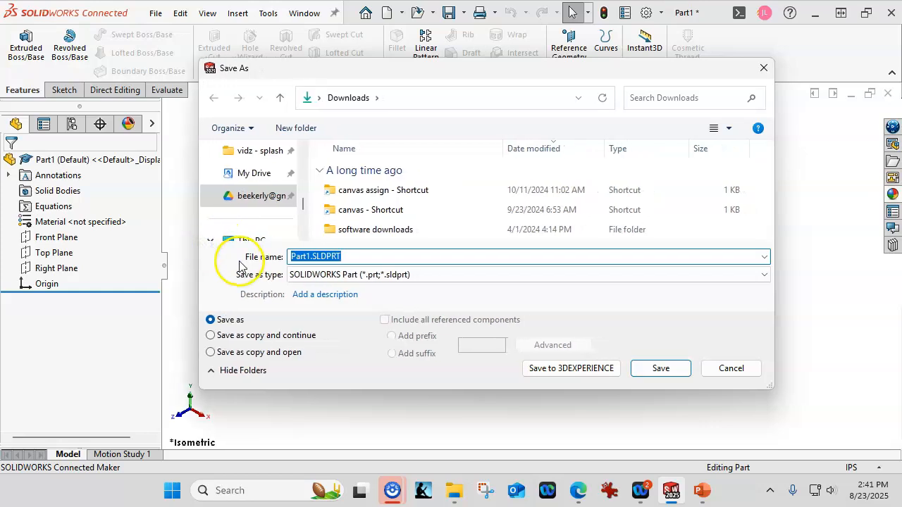
click(589, 278)
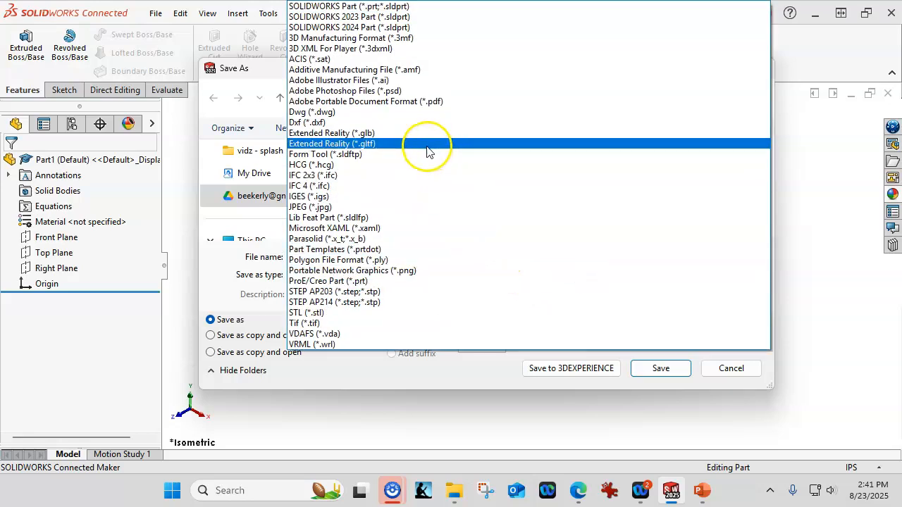
click(345, 250)
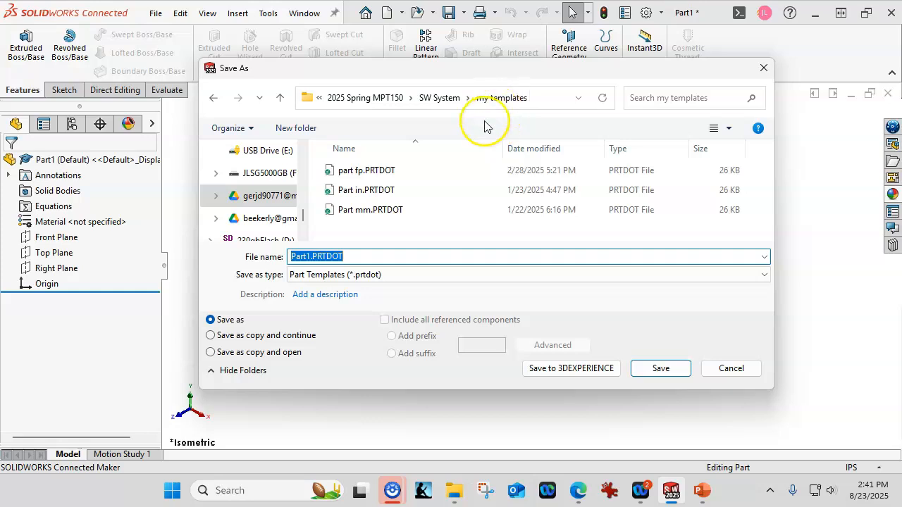
- Name the inch part template mPart in and save it in the my templates folder
click(291, 257)
key(Right)
key(Right)
key(Right)
key(Right)
text(m)
click(315, 256)
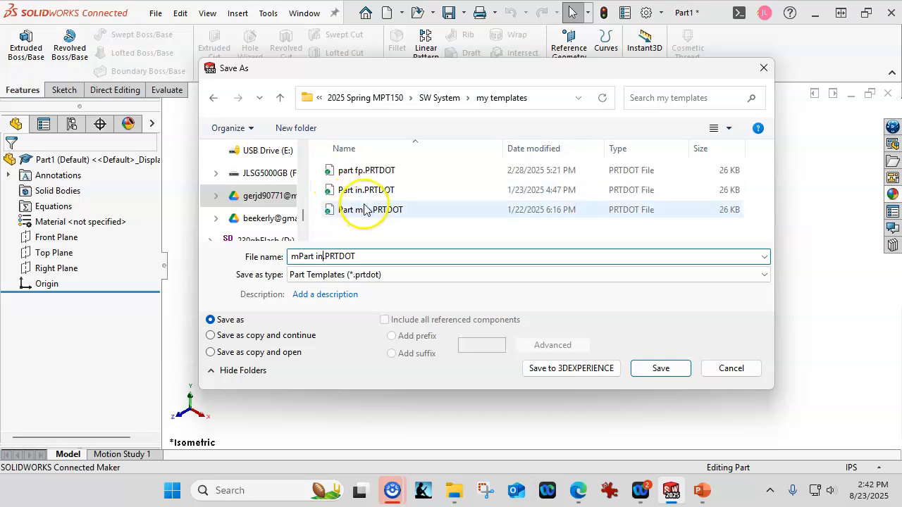
click(661, 369)
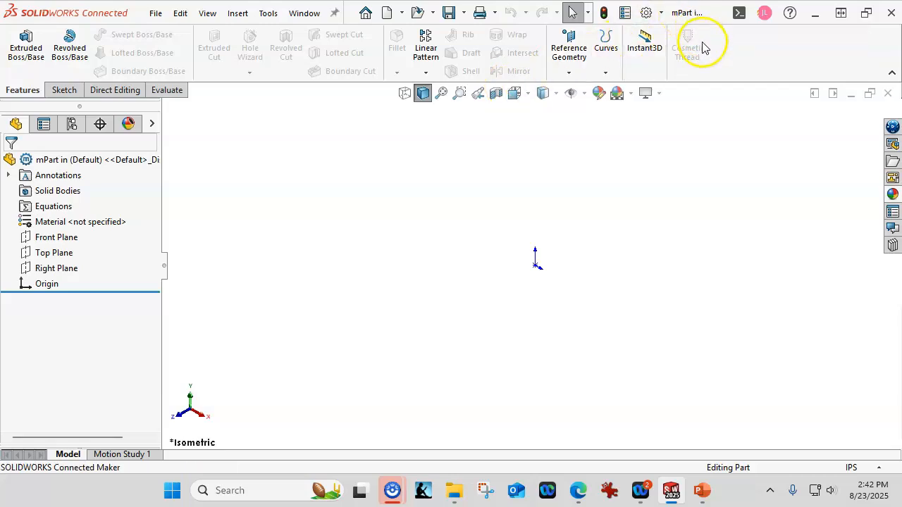
- Close the saved template and create a new part from the mPart in template in the my templates collection
click(888, 94)
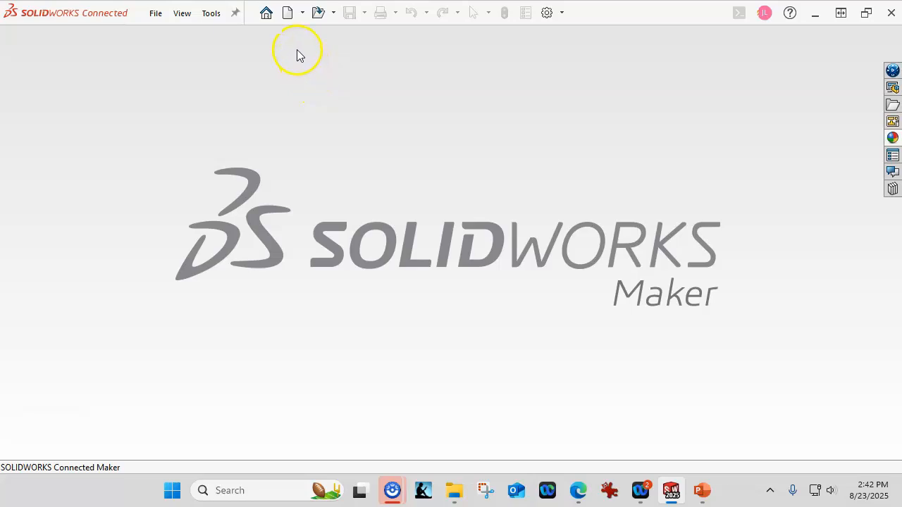
click(289, 21)
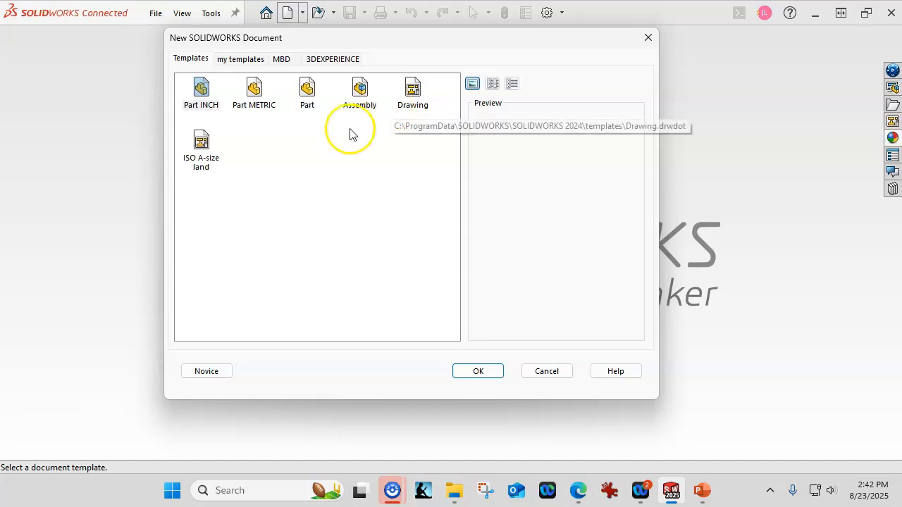
click(228, 58)
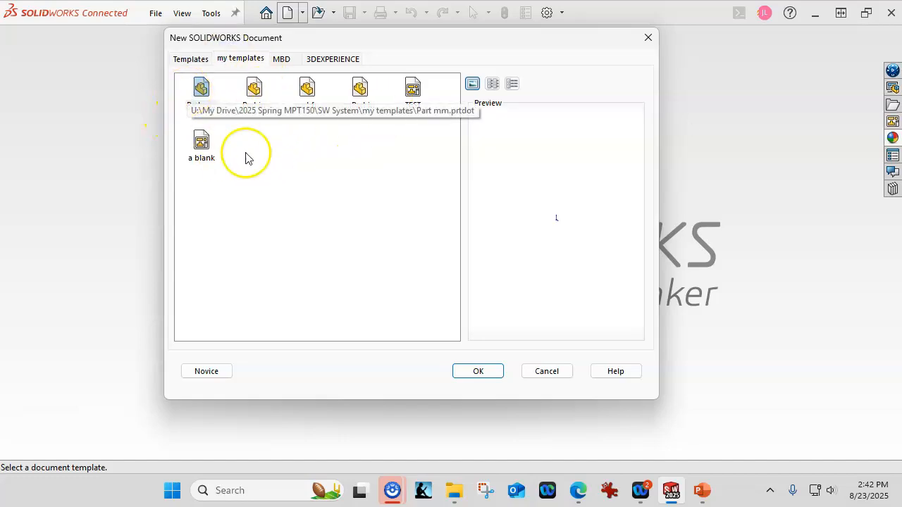
double_click(360, 99)
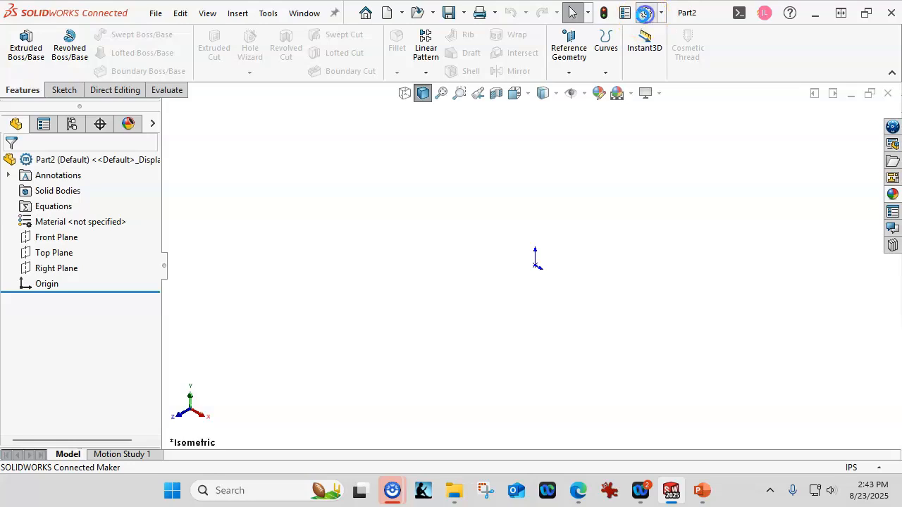
- Set the new part's unit system to MMGS with two decimal places (.12) for length
click(645, 13)
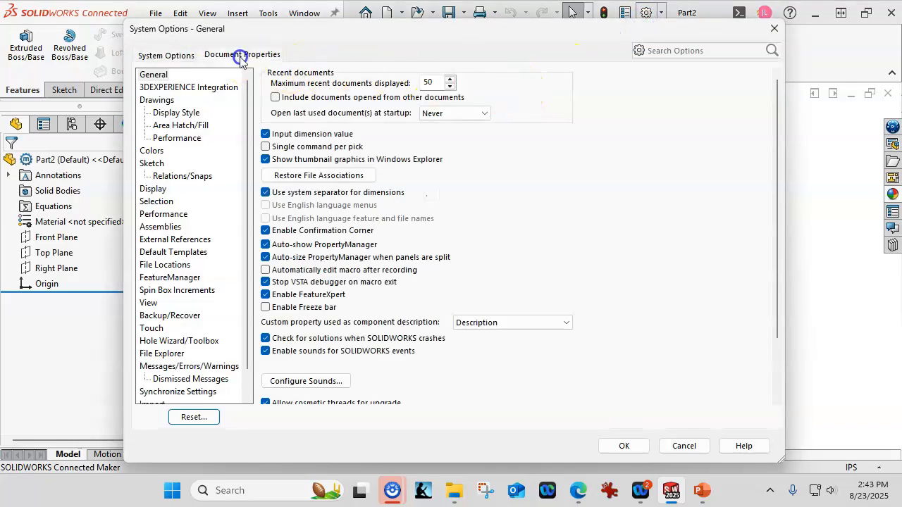
click(239, 56)
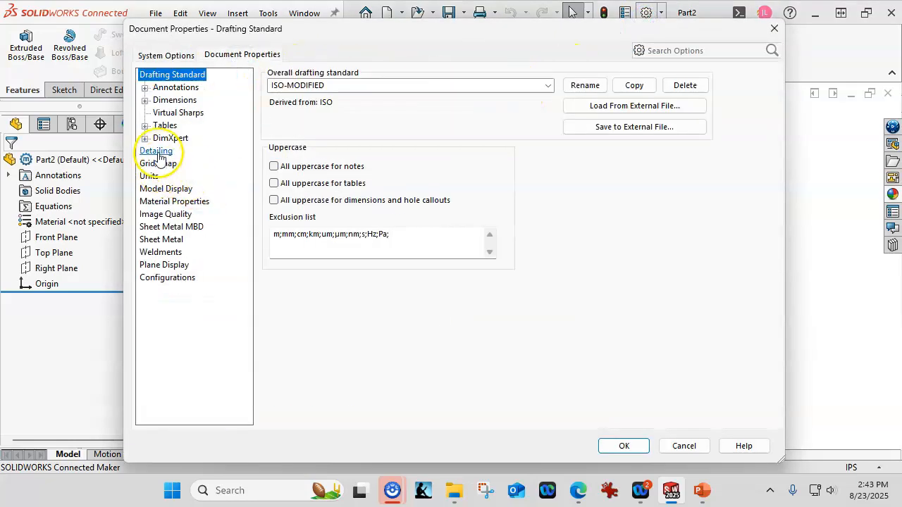
click(149, 176)
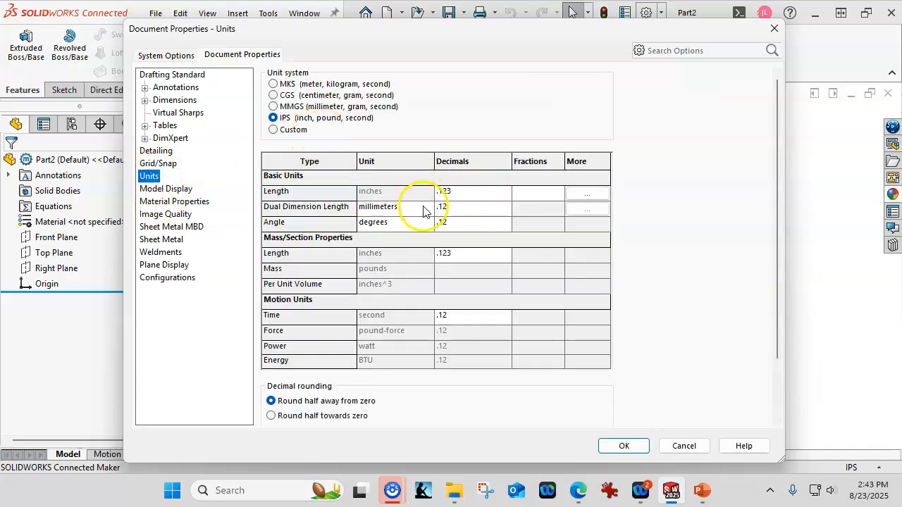
click(275, 107)
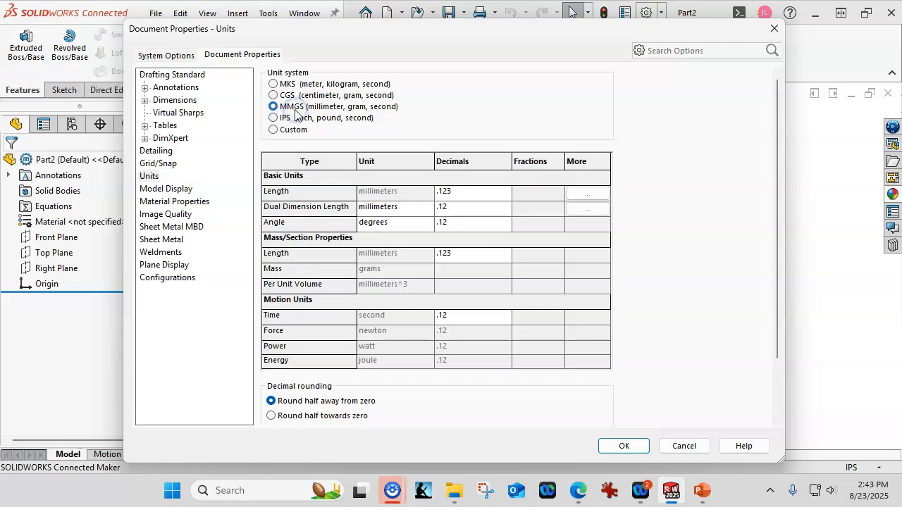
click(455, 191)
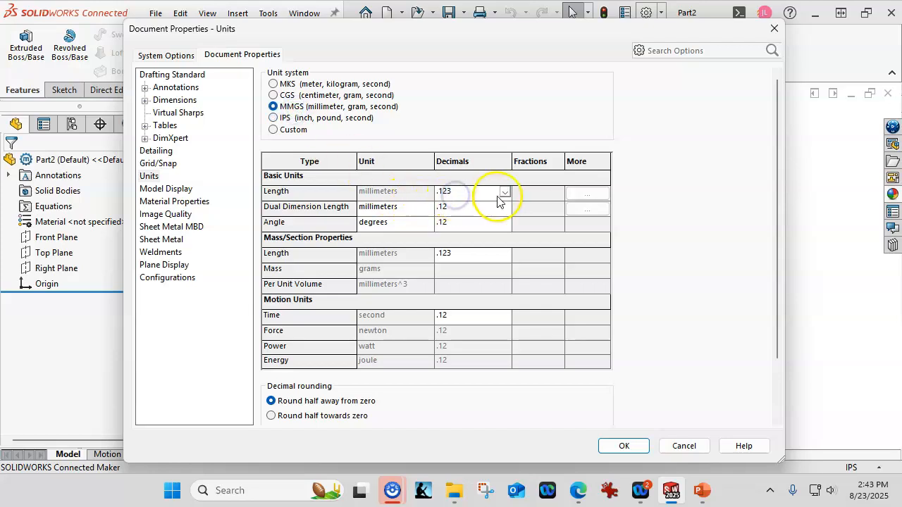
click(504, 192)
click(480, 207)
- Set the dual dimension length unit to inches with three decimal places (.123) and apply the document properties
click(403, 205)
click(427, 207)
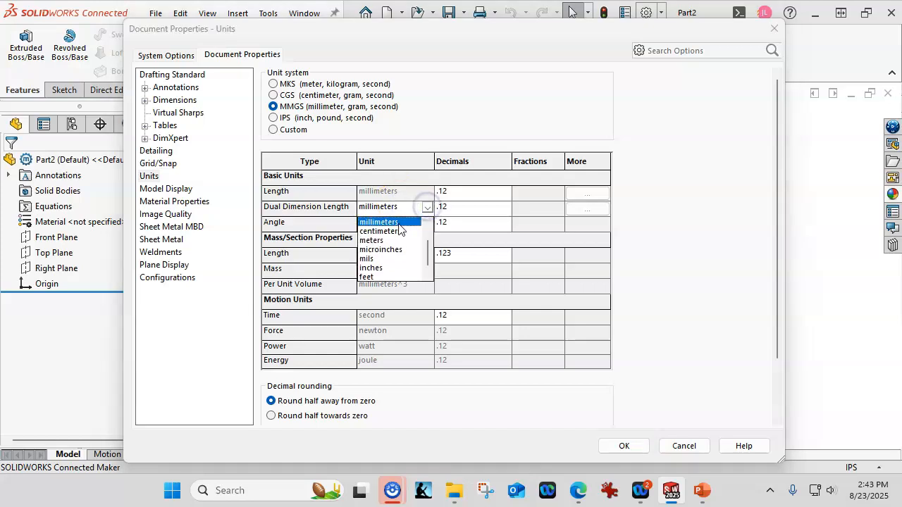
click(387, 269)
click(469, 208)
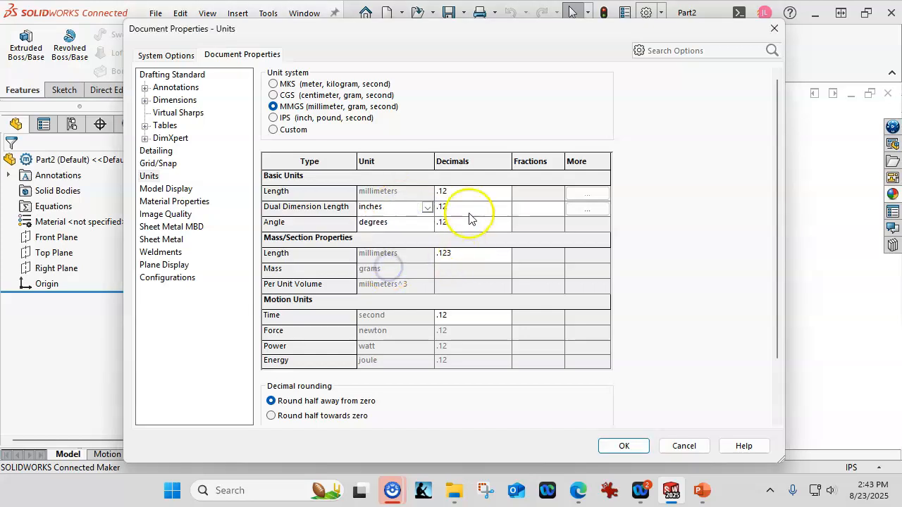
click(468, 207)
click(463, 231)
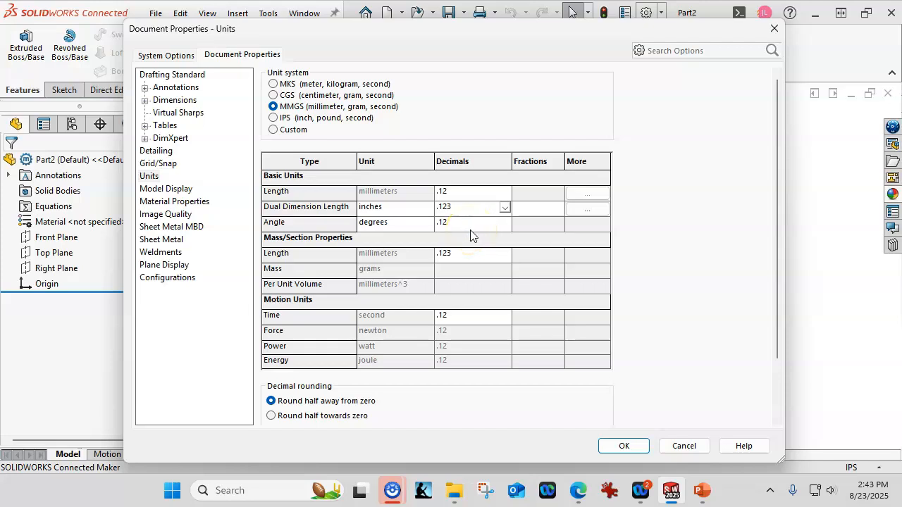
click(624, 445)
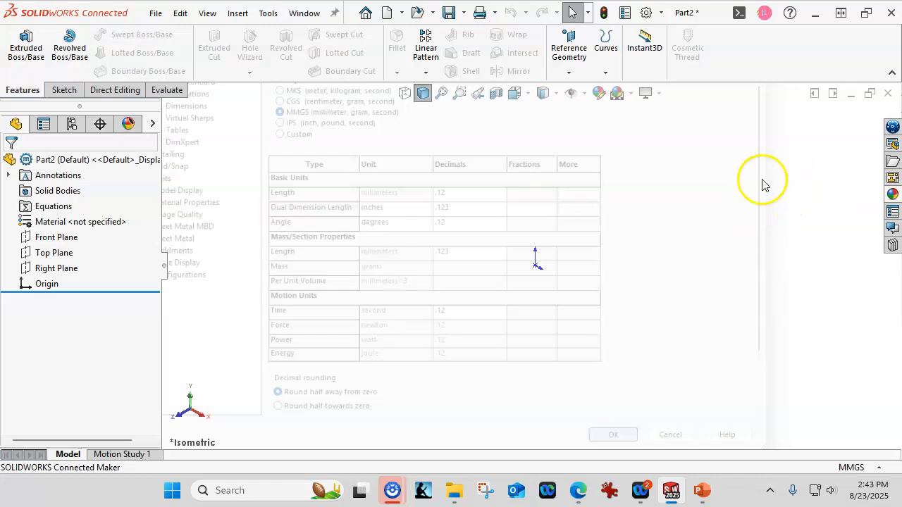
- Start saving the millimetre part to this PC with the Part Templates (*.prtdot) file type
click(464, 13)
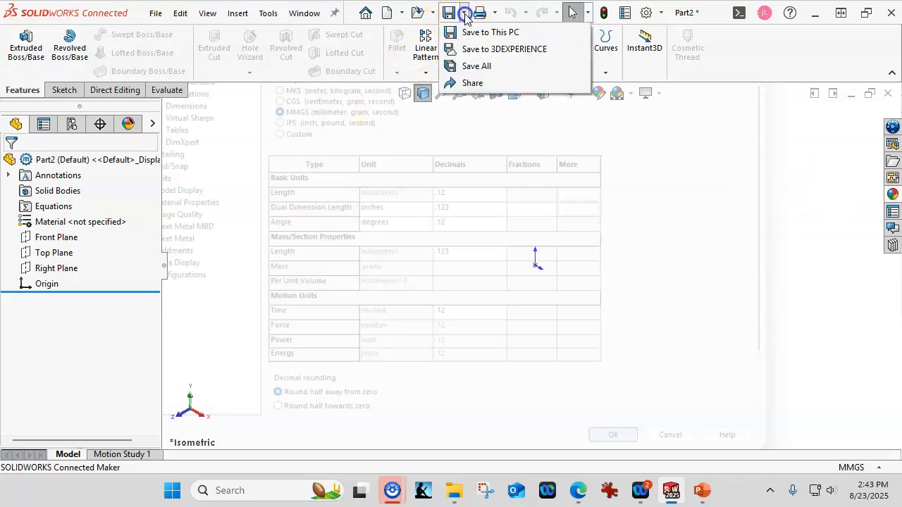
click(471, 33)
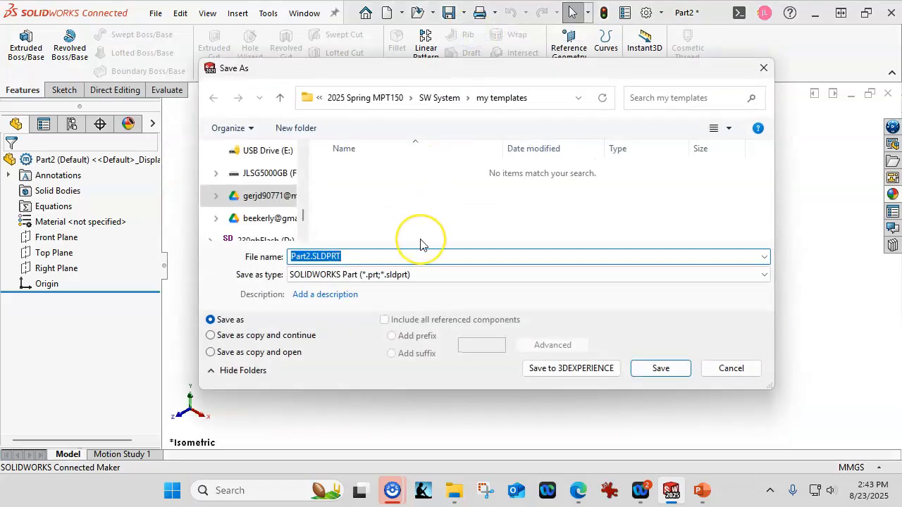
click(428, 275)
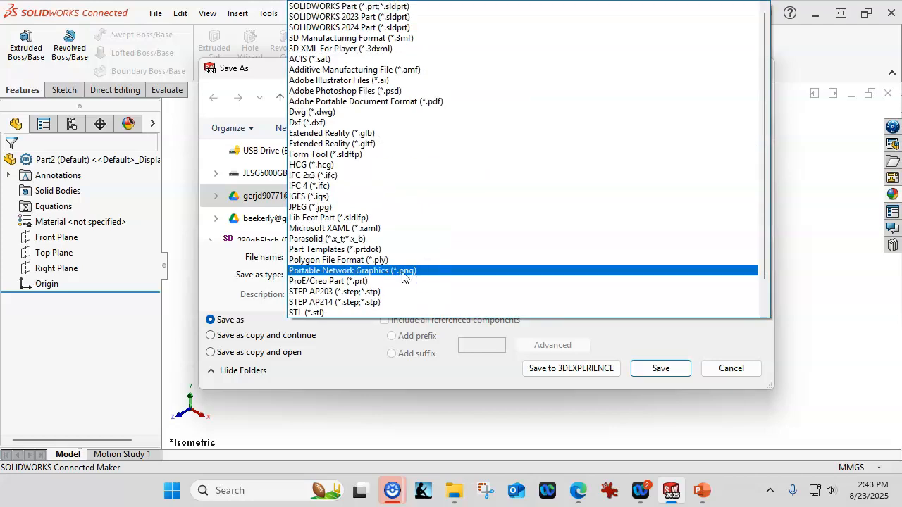
click(397, 274)
click(339, 249)
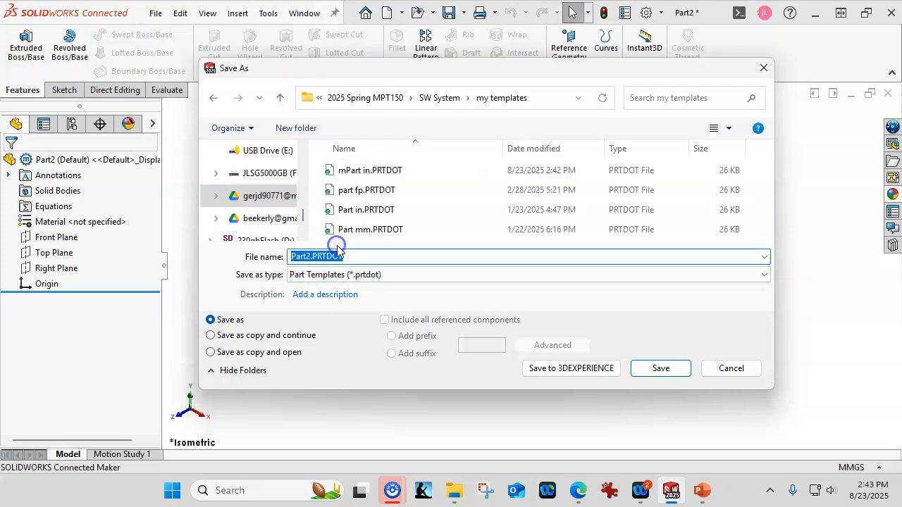
- Base the file name on the existing mPart in template, change it to mPart mm, and save the template in my templates
click(376, 176)
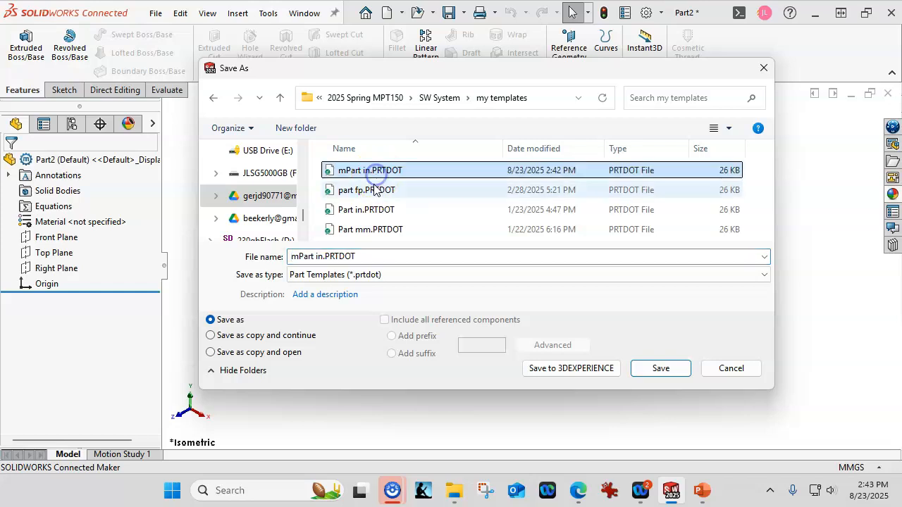
click(314, 256)
click(315, 256)
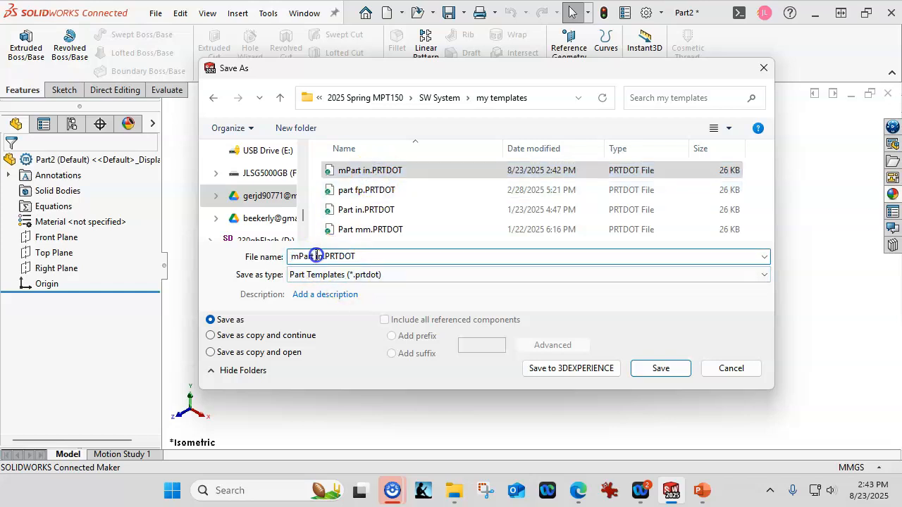
key(Delete)
key(Delete)
text(mm)
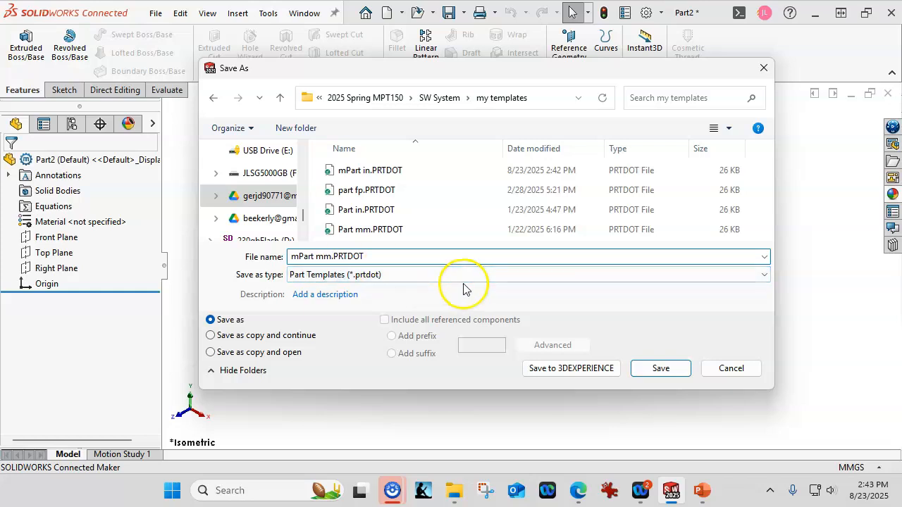
click(658, 369)
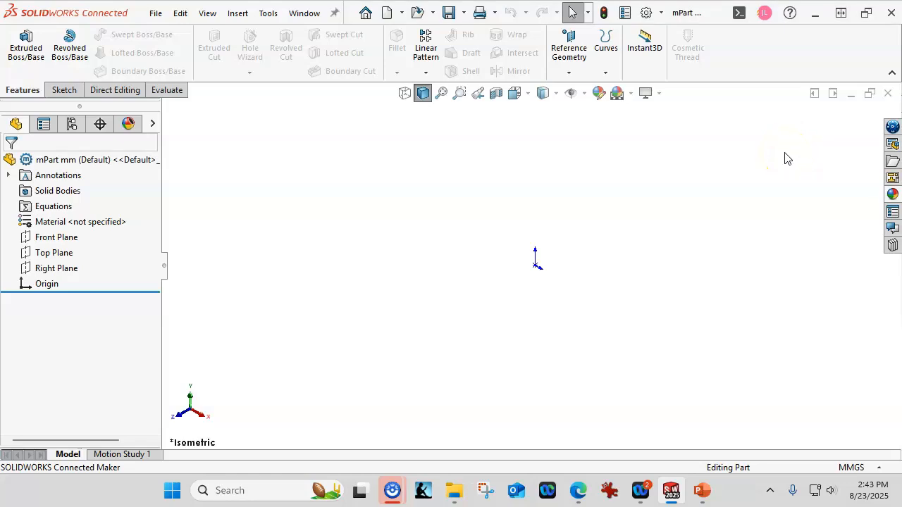
- Review the 3DEXPERIENCE session, the 3DEXPERIENCE files on this PC and the File Explorer, then collapse the task pane
click(892, 127)
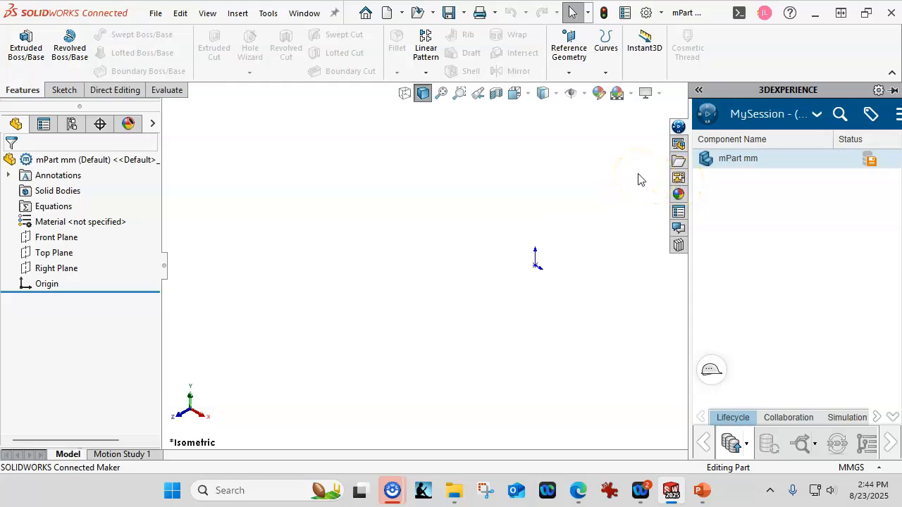
click(679, 146)
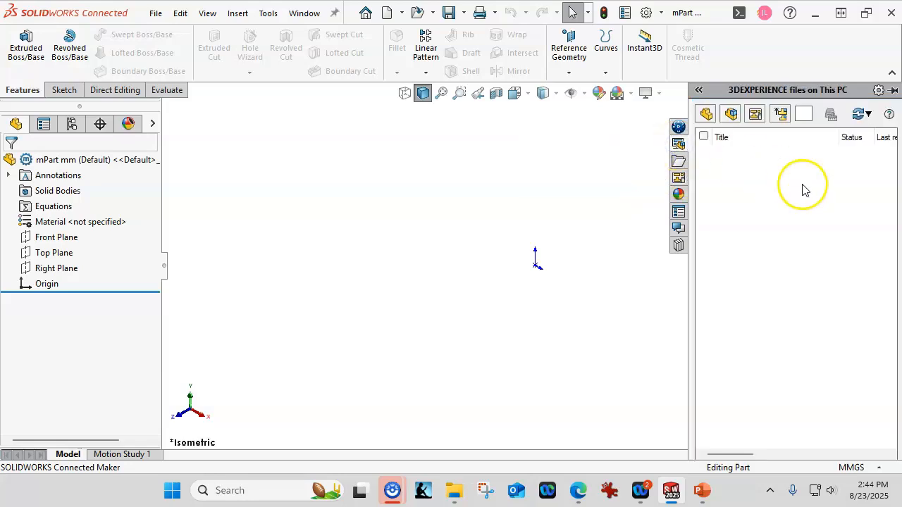
click(679, 161)
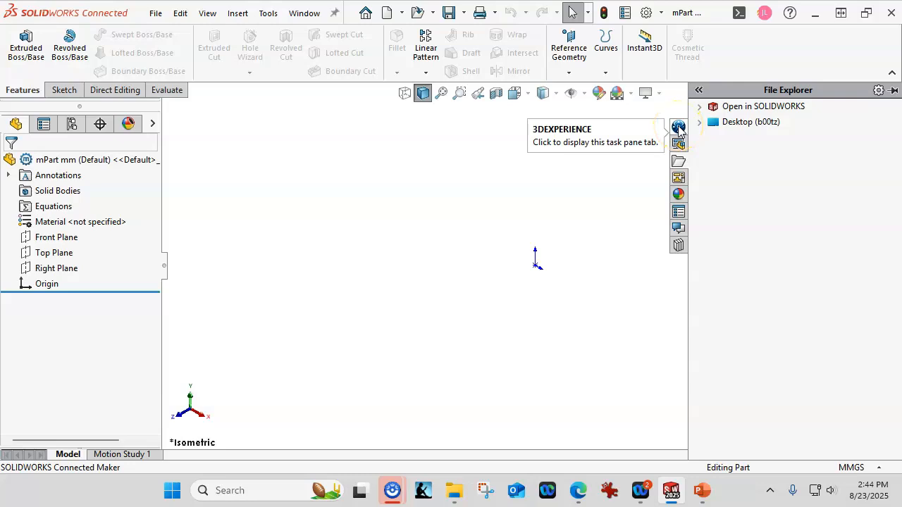
click(609, 223)
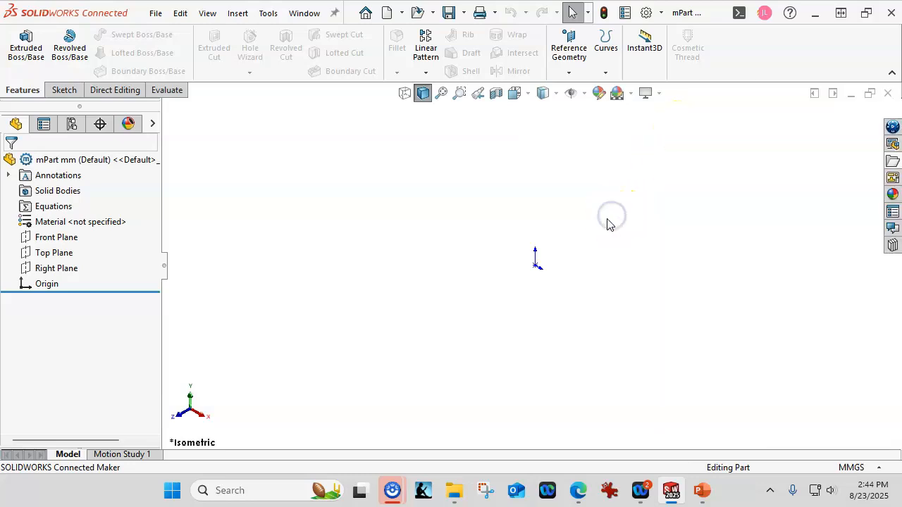